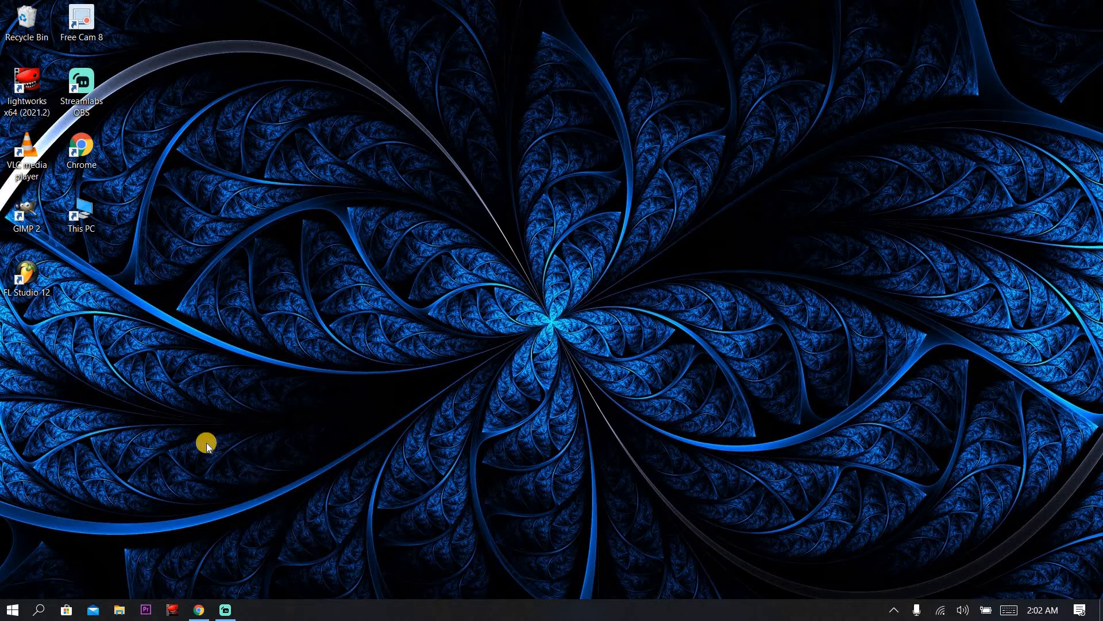
# In Streamlabs OBS, add a scene named Blank Scene and move it to the start of the scene list.
pyautogui.click(227, 611)
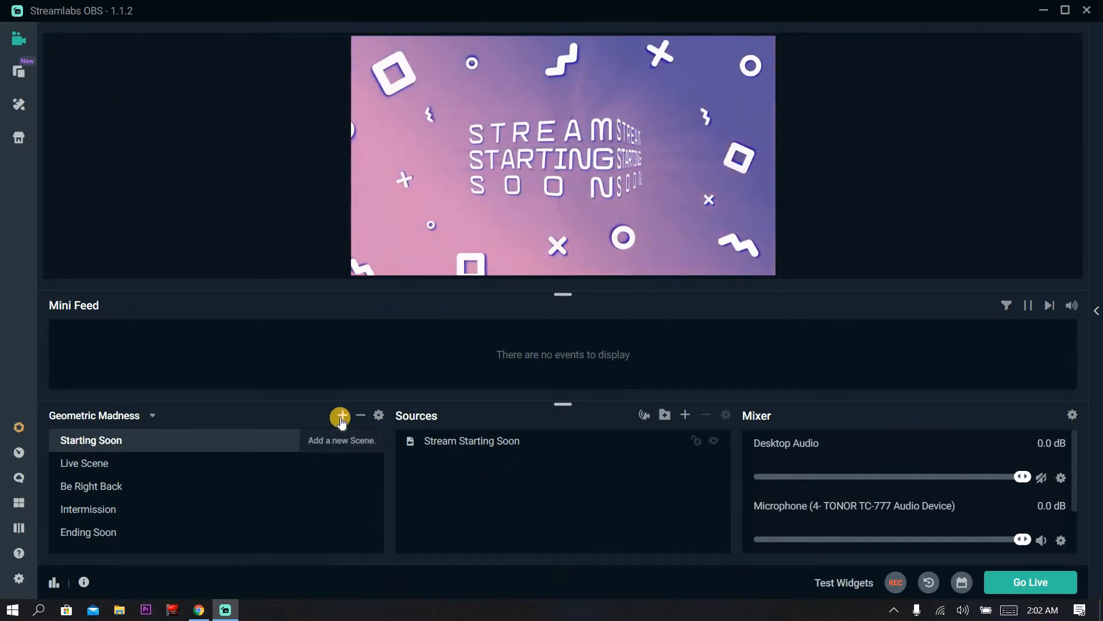
pyautogui.click(341, 417)
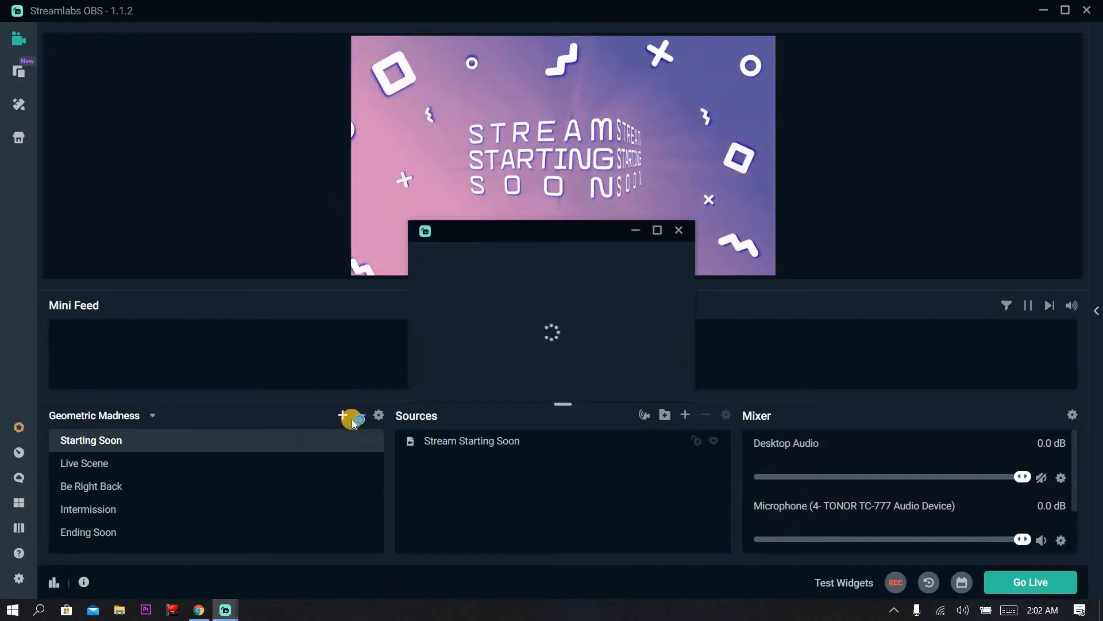
pyautogui.moveTo(505, 289); pyautogui.dragTo(323, 293)
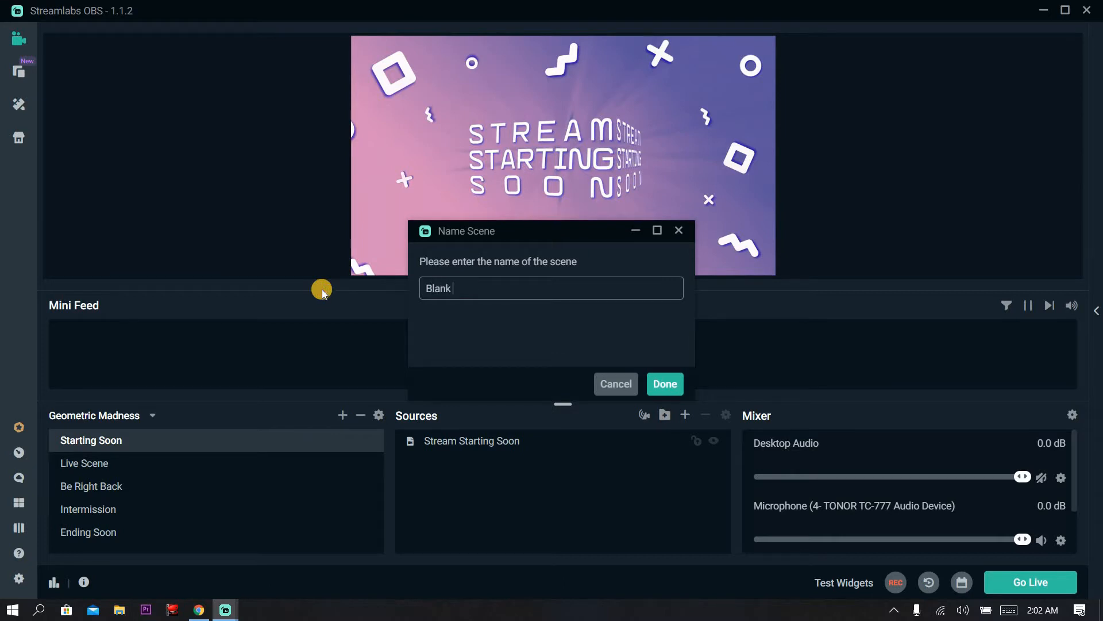
pyautogui.press('Return')
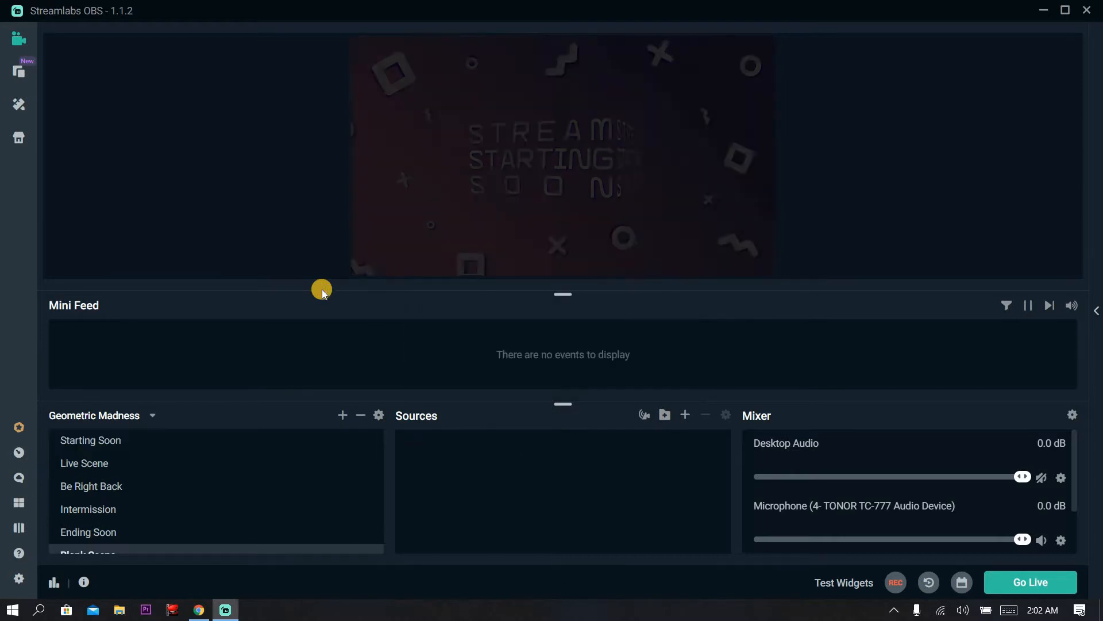
pyautogui.scroll(-1, 180, 532)
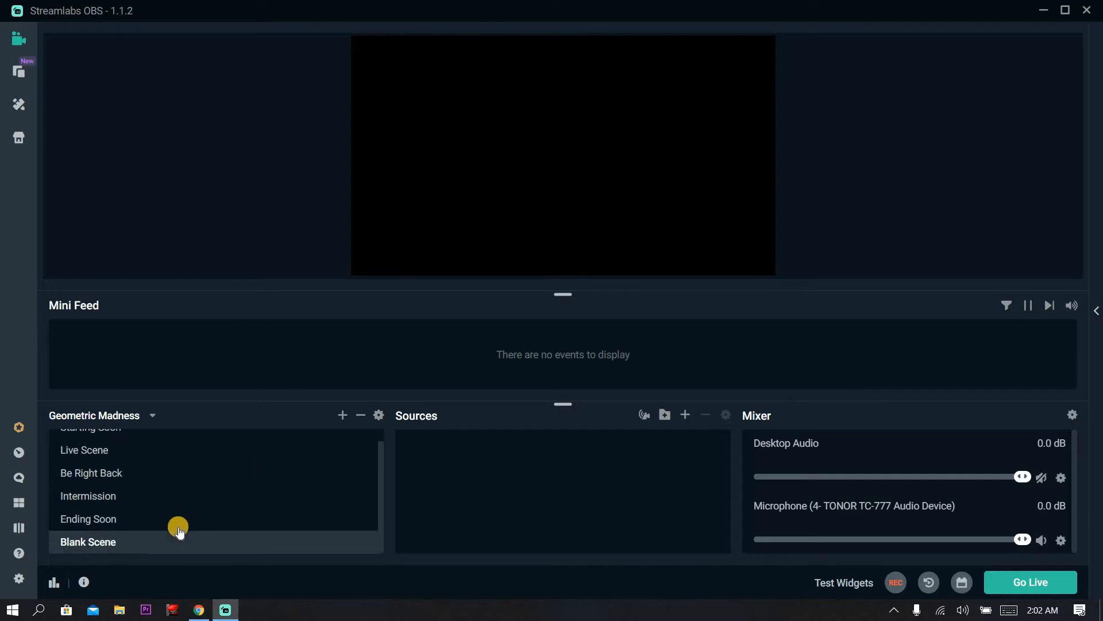
pyautogui.moveTo(181, 545); pyautogui.dragTo(160, 442)
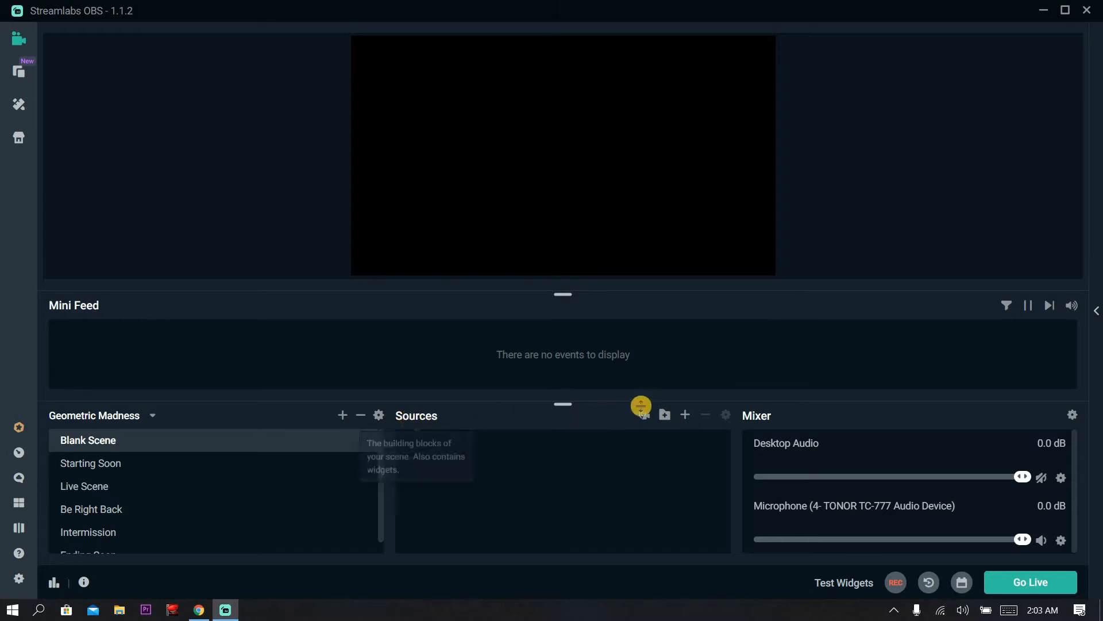
# Add a new Image source named Background to Blank Scene instead of reusing an existing source.
pyautogui.click(687, 414)
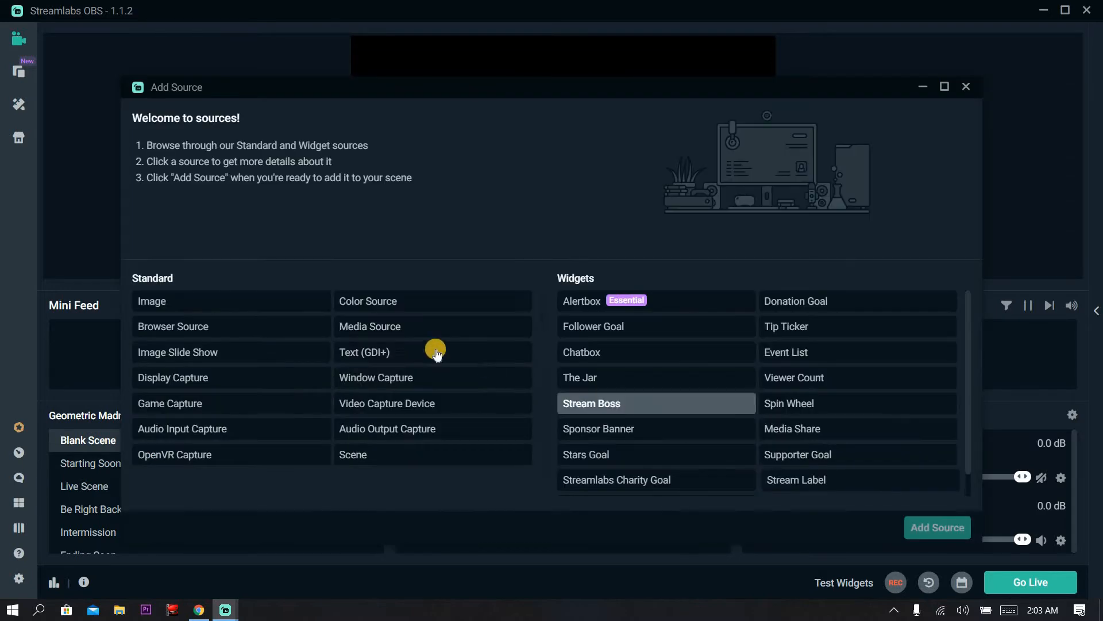
pyautogui.click(199, 308)
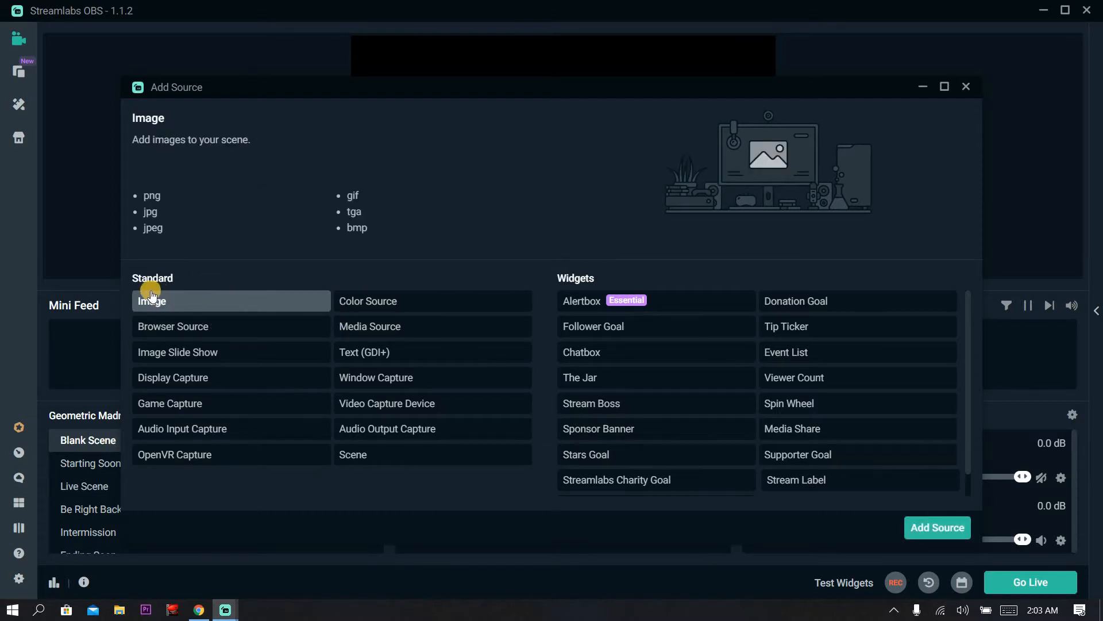
pyautogui.click(967, 531)
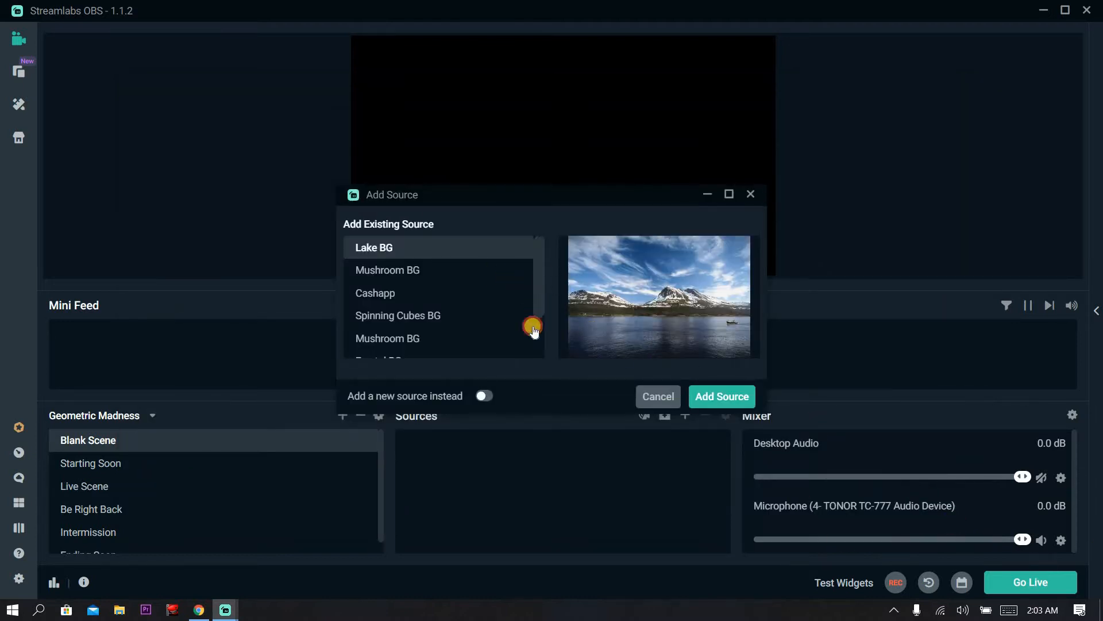
pyautogui.scroll(-1, 532, 299)
pyautogui.scroll(1, 526, 299)
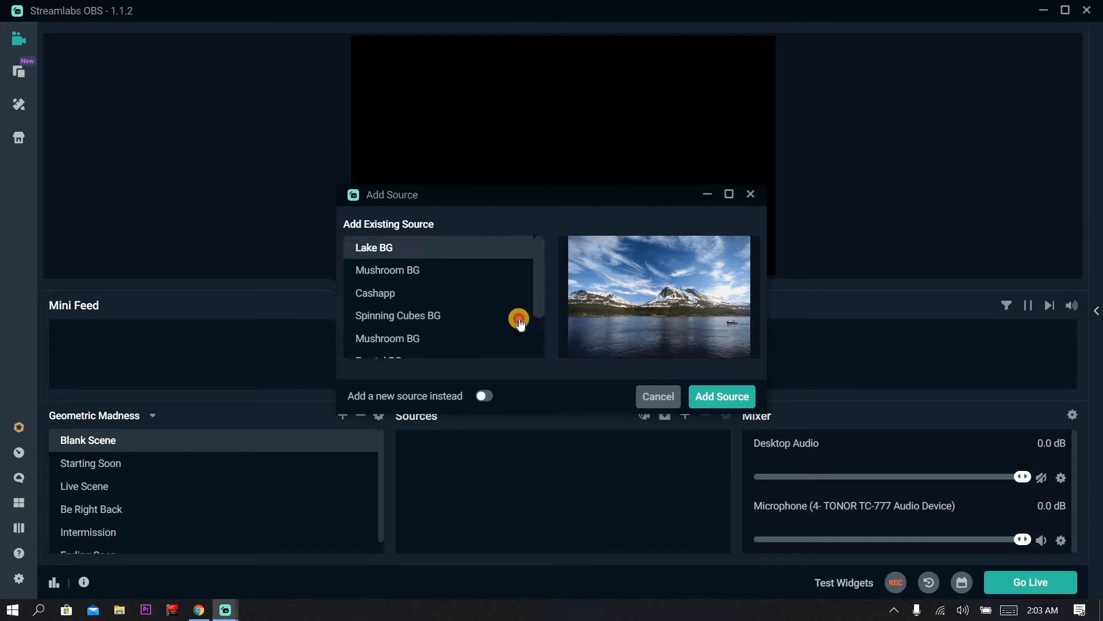
pyautogui.click(482, 396)
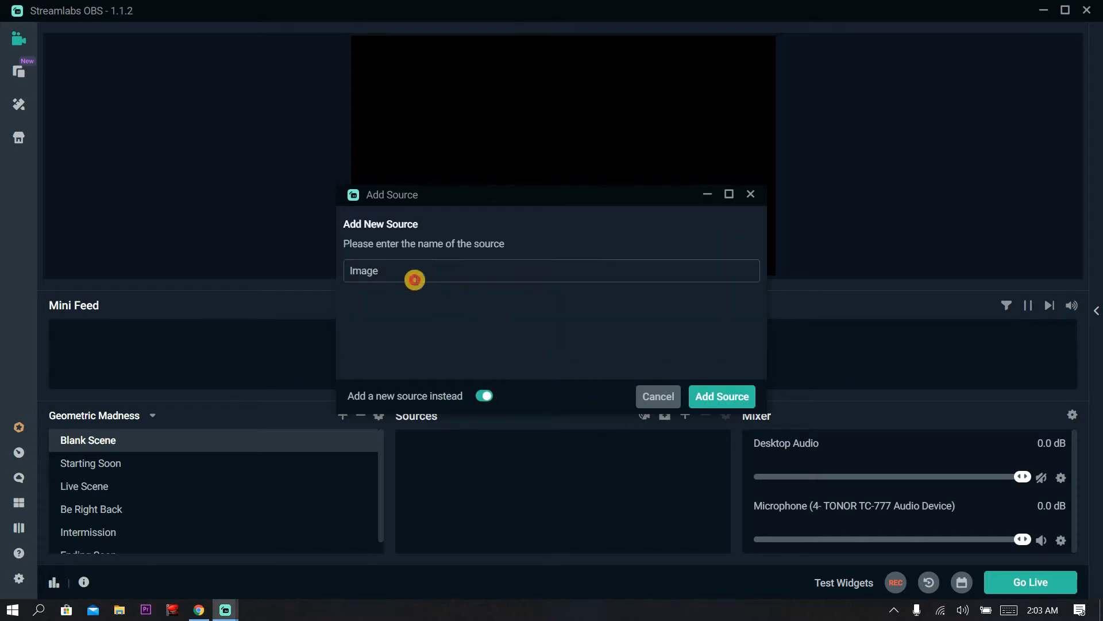
pyautogui.moveTo(414, 279); pyautogui.dragTo(227, 311)
pyautogui.write('B')
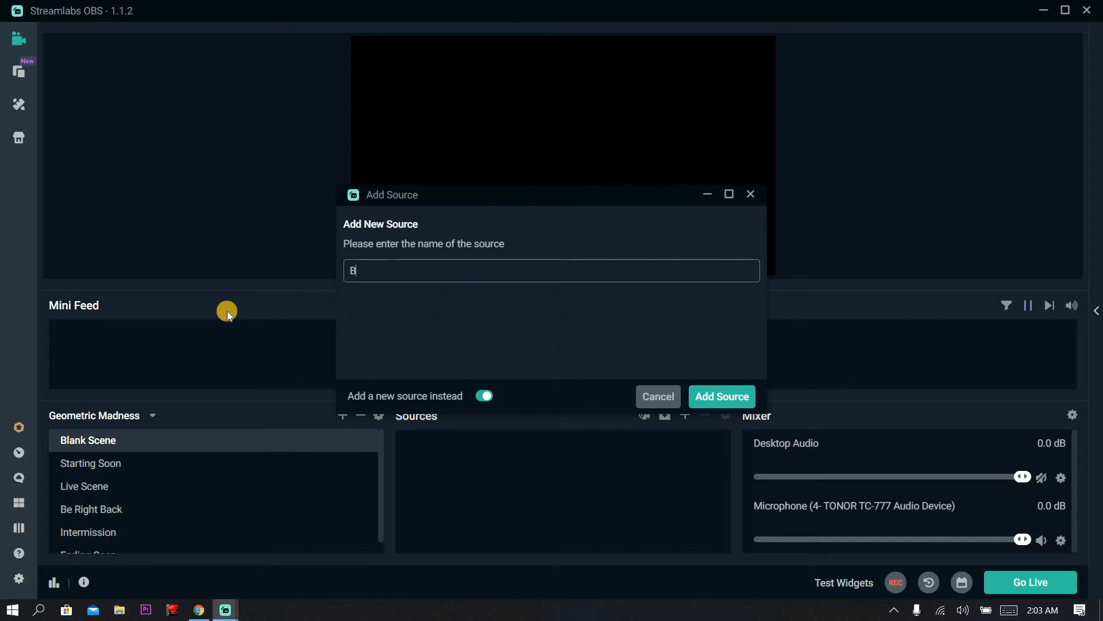
pyautogui.write('ackground')
pyautogui.click(708, 398)
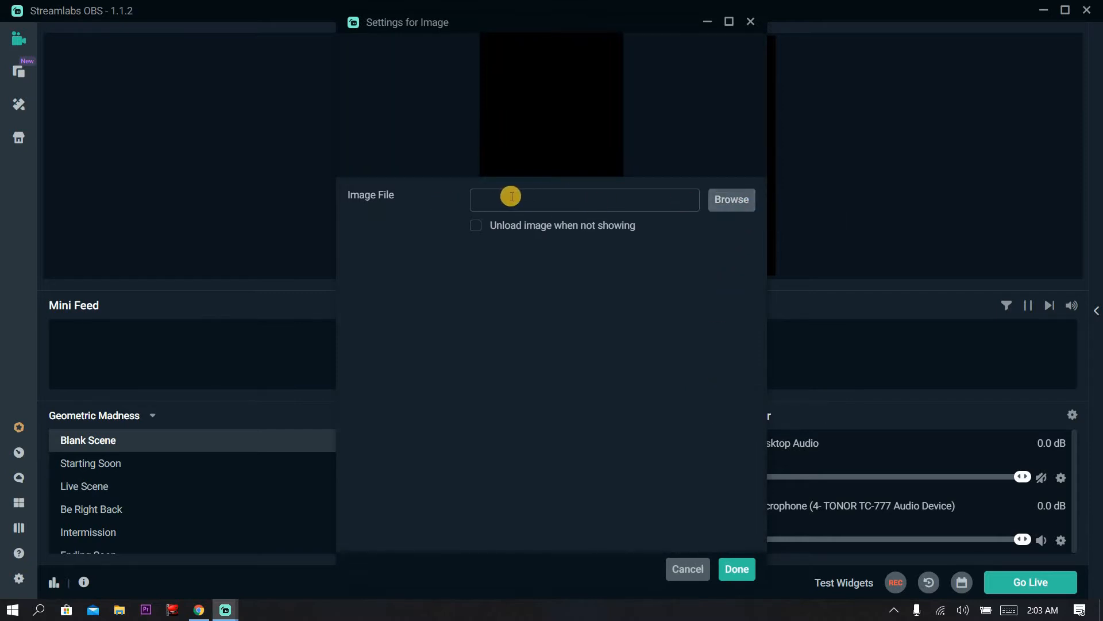
# Load the spinning cubes picture from the Media folder as the Background source's image file.
pyautogui.click(651, 204)
pyautogui.click(727, 202)
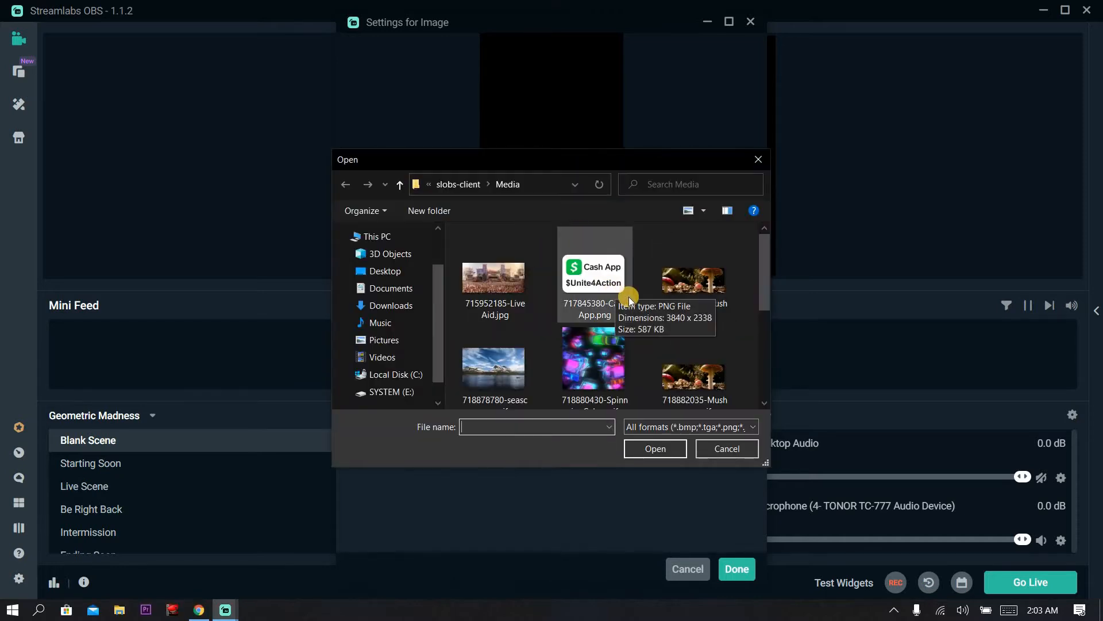
pyautogui.doubleClick(612, 344)
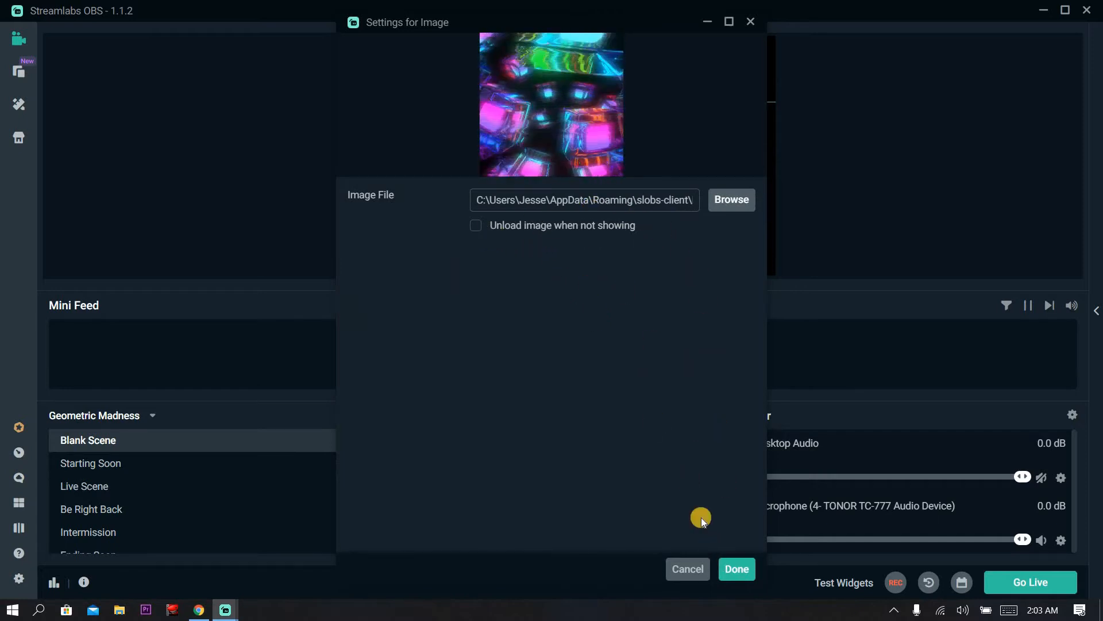
pyautogui.click(740, 566)
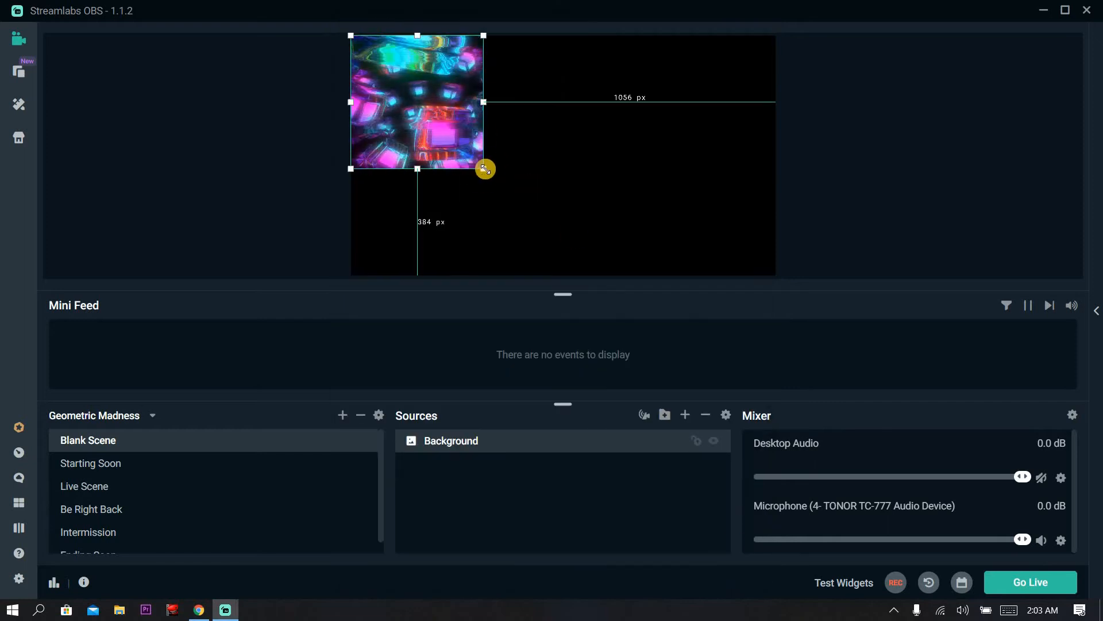
# Enlarge the Background image to fill the whole canvas, shift it upward to centre it vertically, and deselect it.
pyautogui.moveTo(489, 172); pyautogui.dragTo(781, 243)
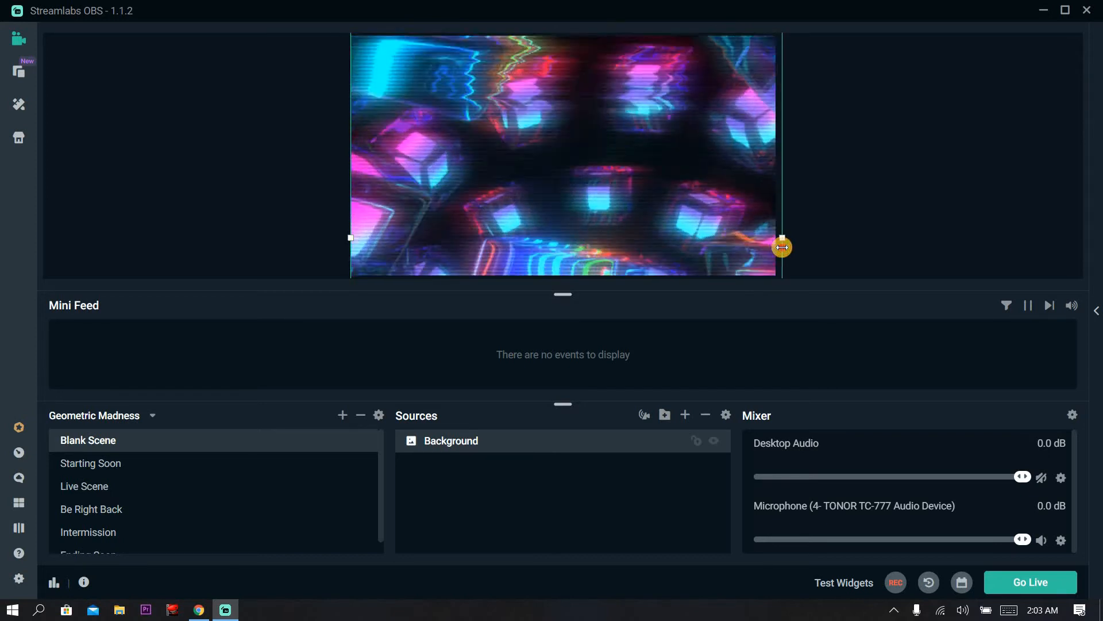
pyautogui.moveTo(663, 210); pyautogui.dragTo(661, 160)
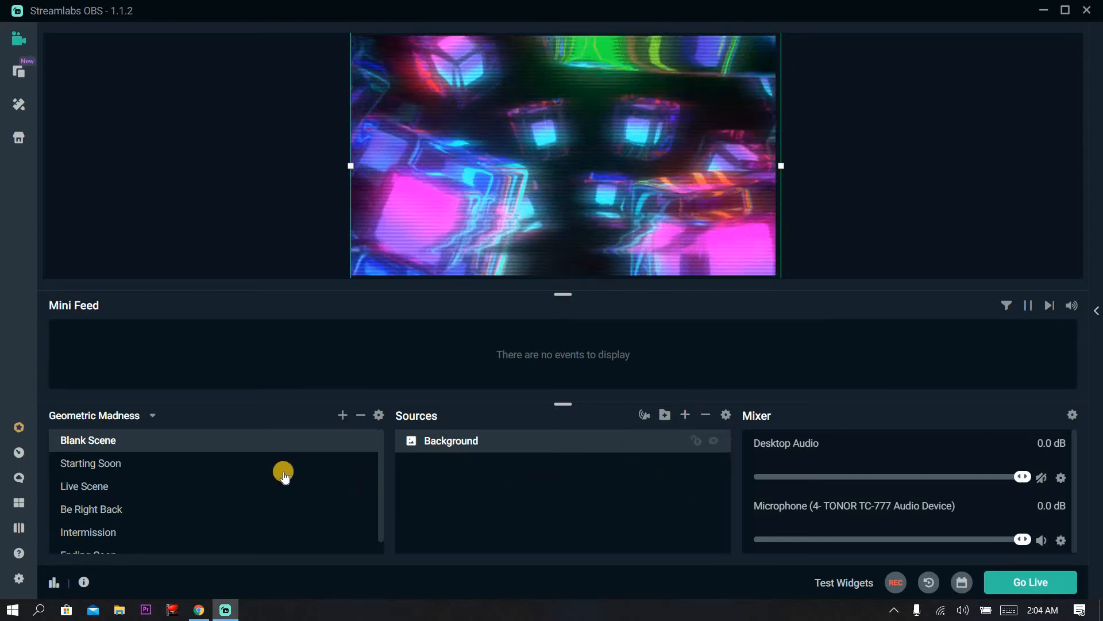
pyautogui.click(542, 459)
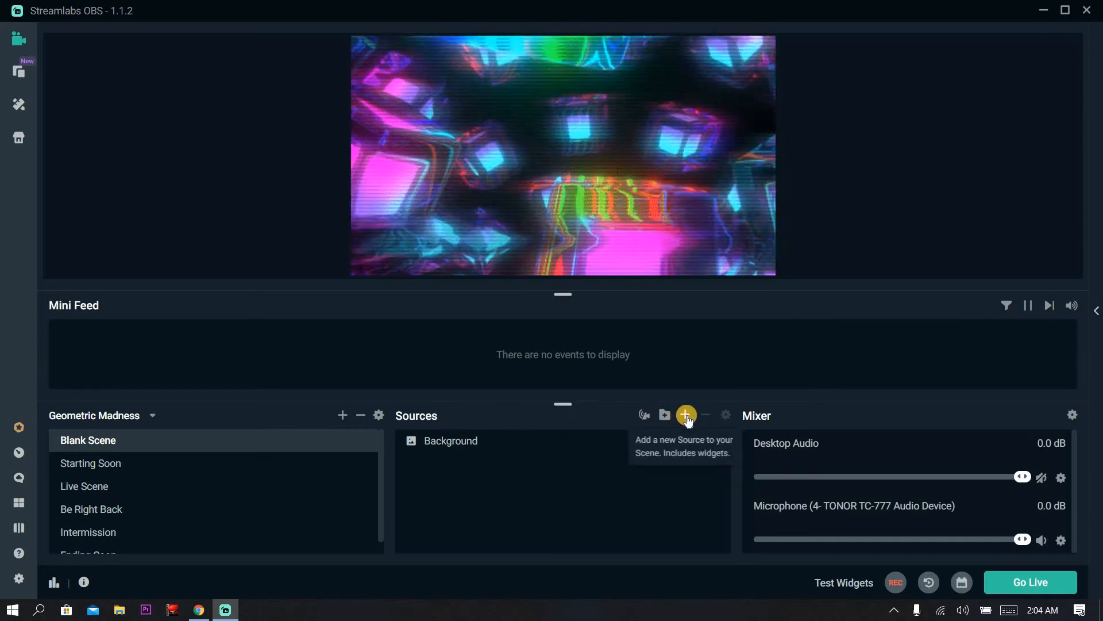
# Add a new Video Capture Device source named Camera to Blank Scene instead of reusing an existing source.
pyautogui.click(687, 415)
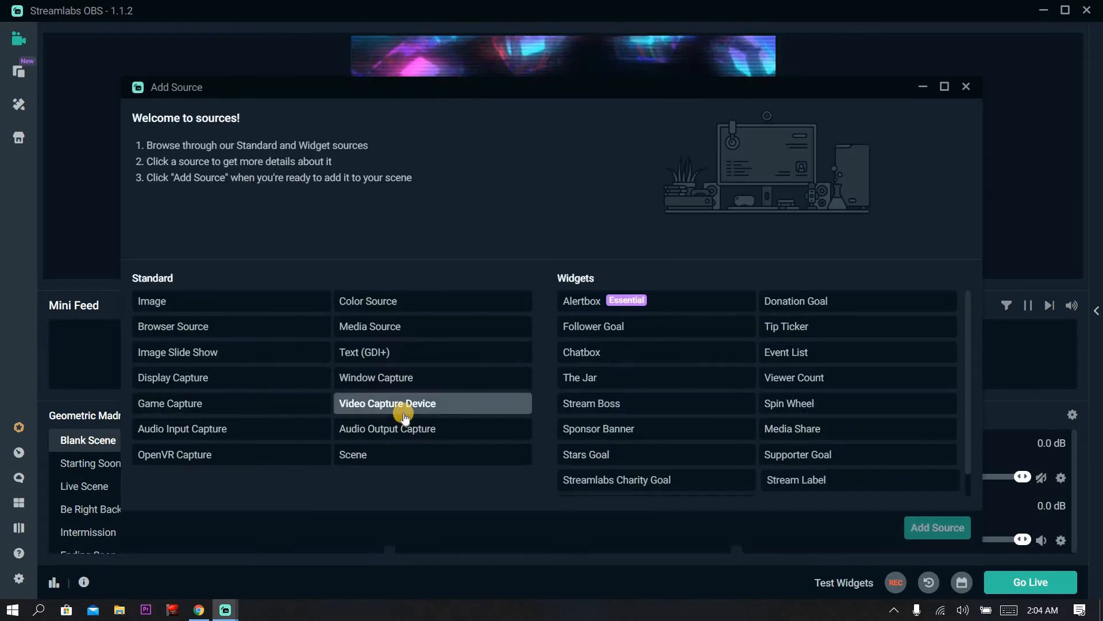
pyautogui.click(404, 415)
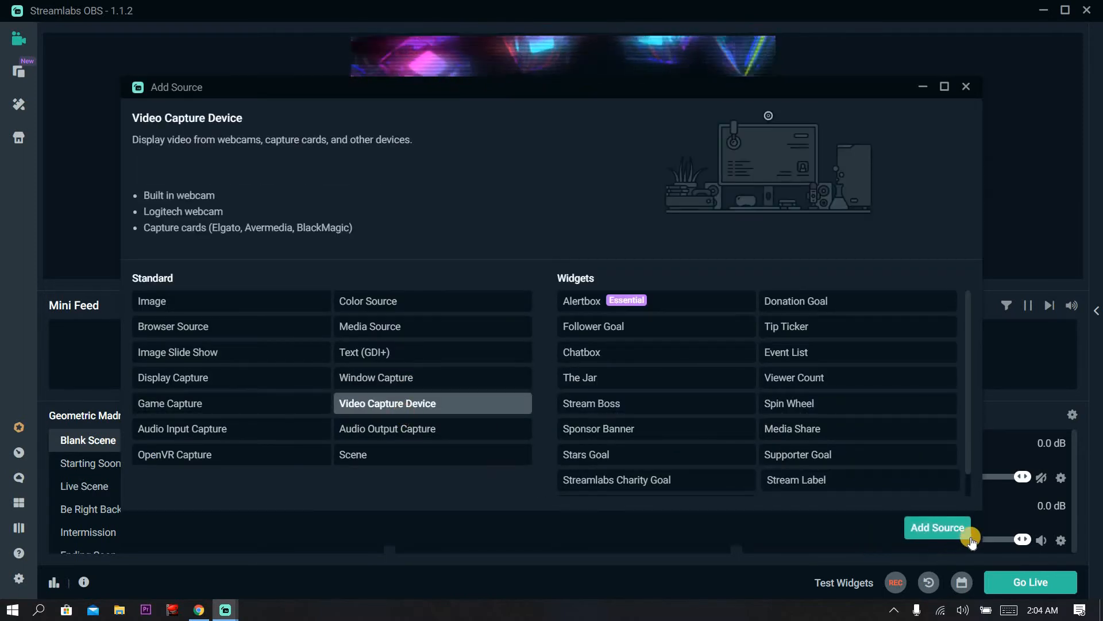
pyautogui.click(923, 527)
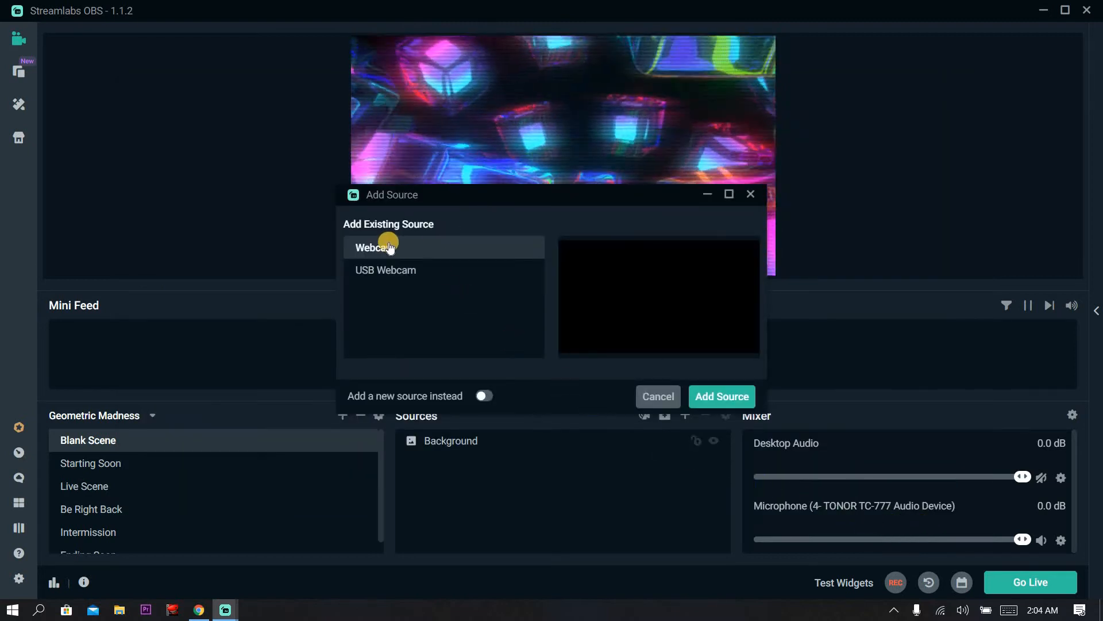
pyautogui.click(484, 397)
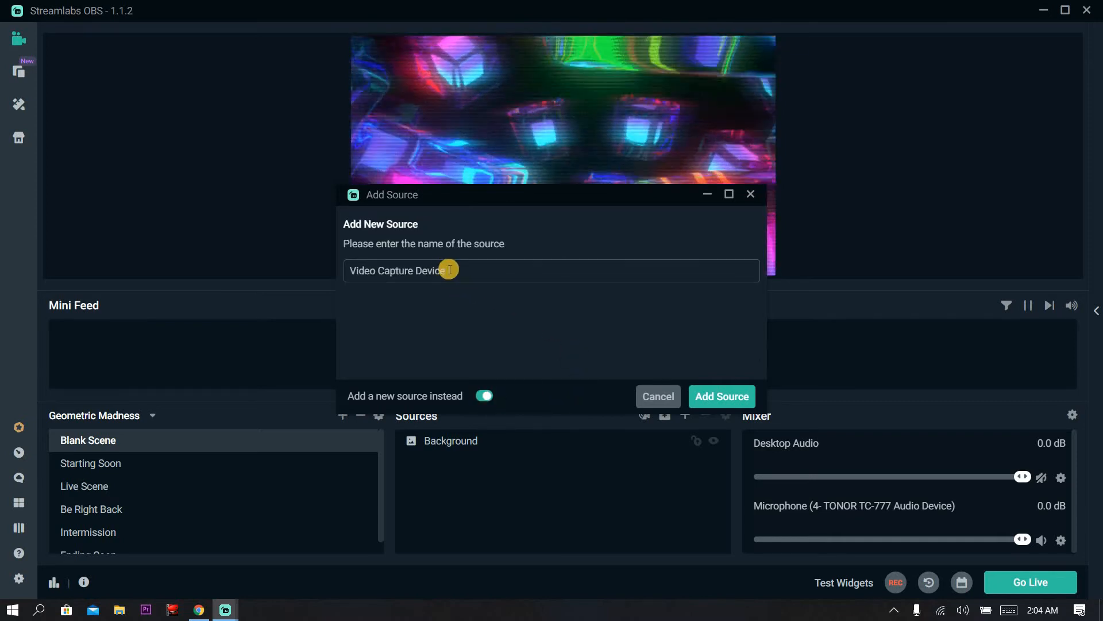
pyautogui.hotkey('ctrl', 'a')
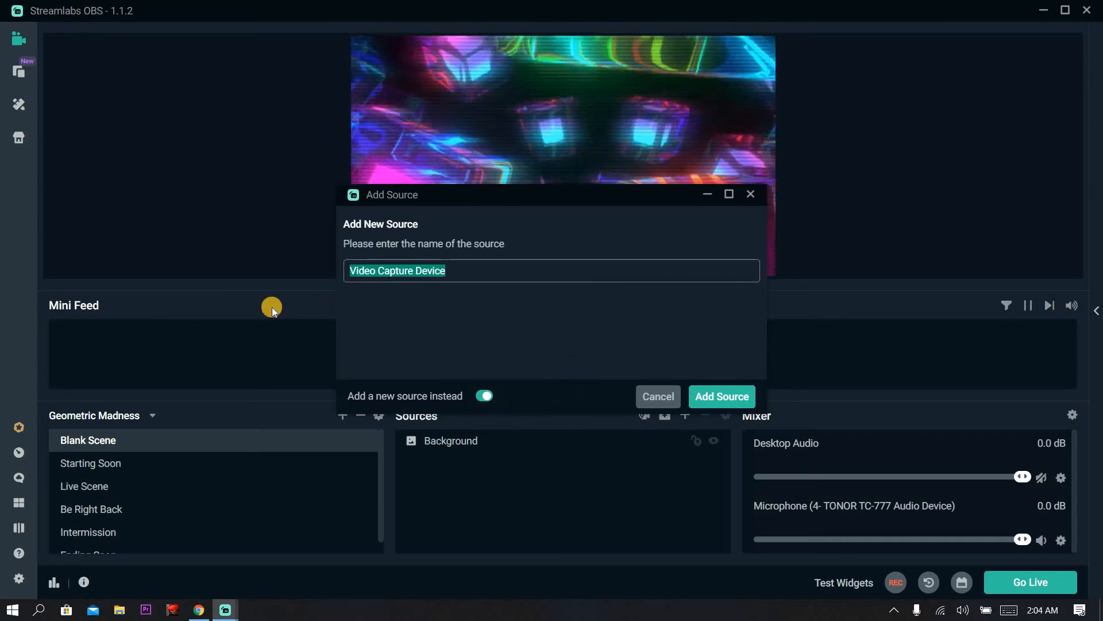
pyautogui.write('Came')
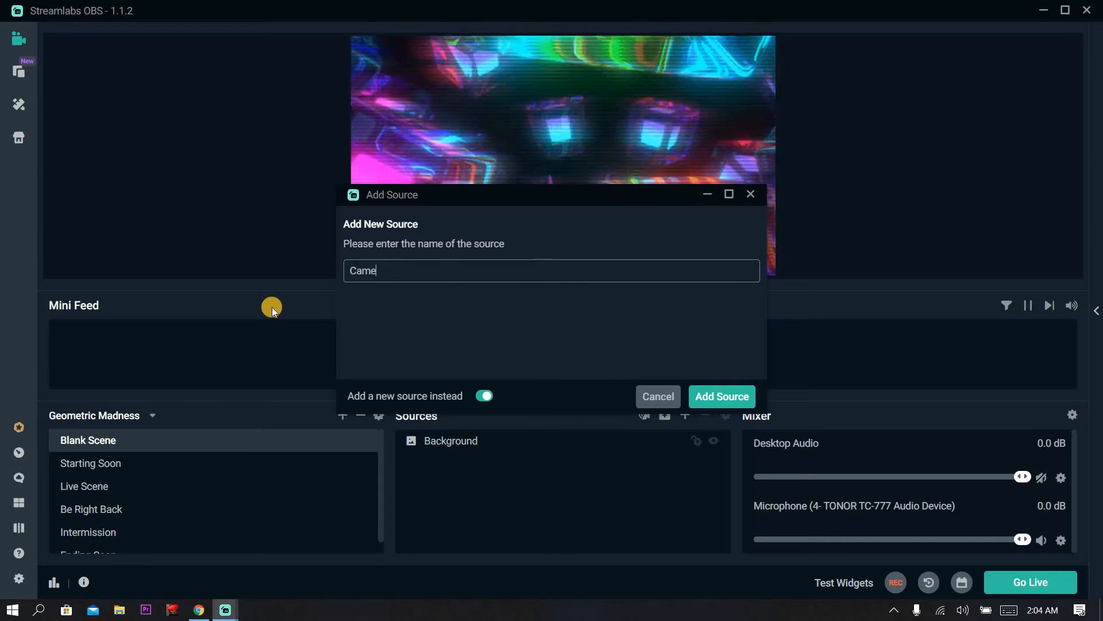
pyautogui.write('ra')
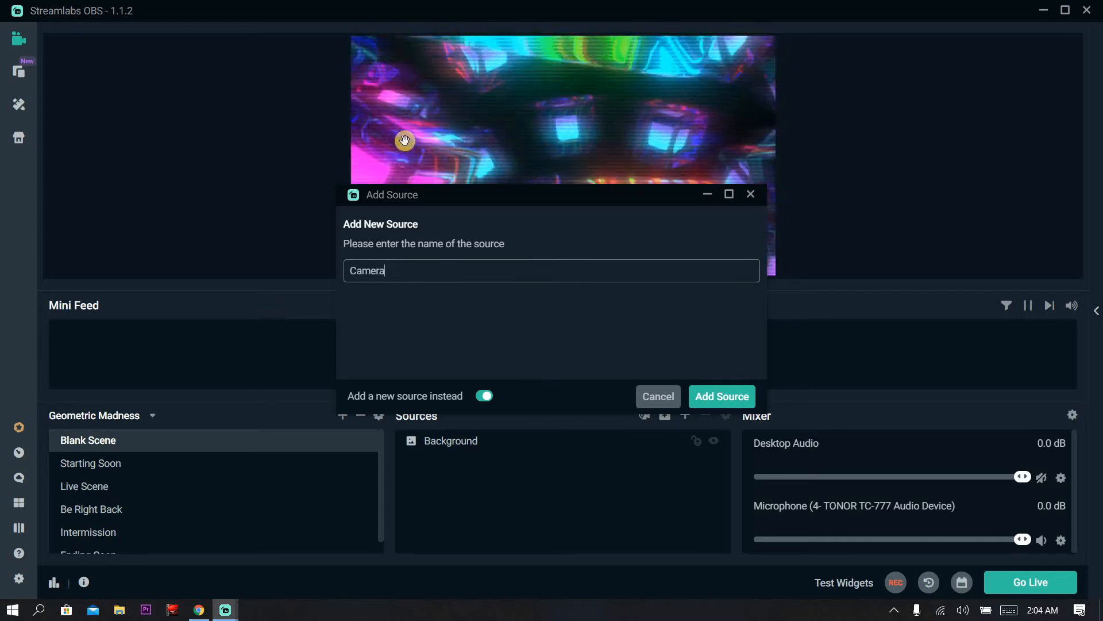
pyautogui.click(713, 399)
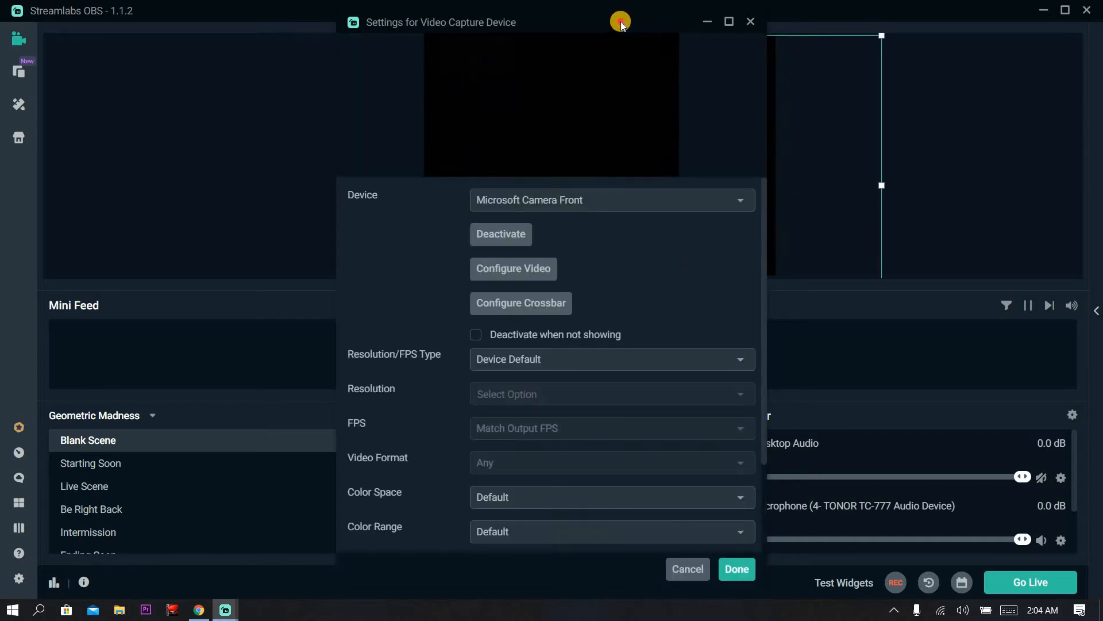
# Set the Camera source's device to USB Camera and accept its settings.
pyautogui.moveTo(620, 23); pyautogui.dragTo(361, 38)
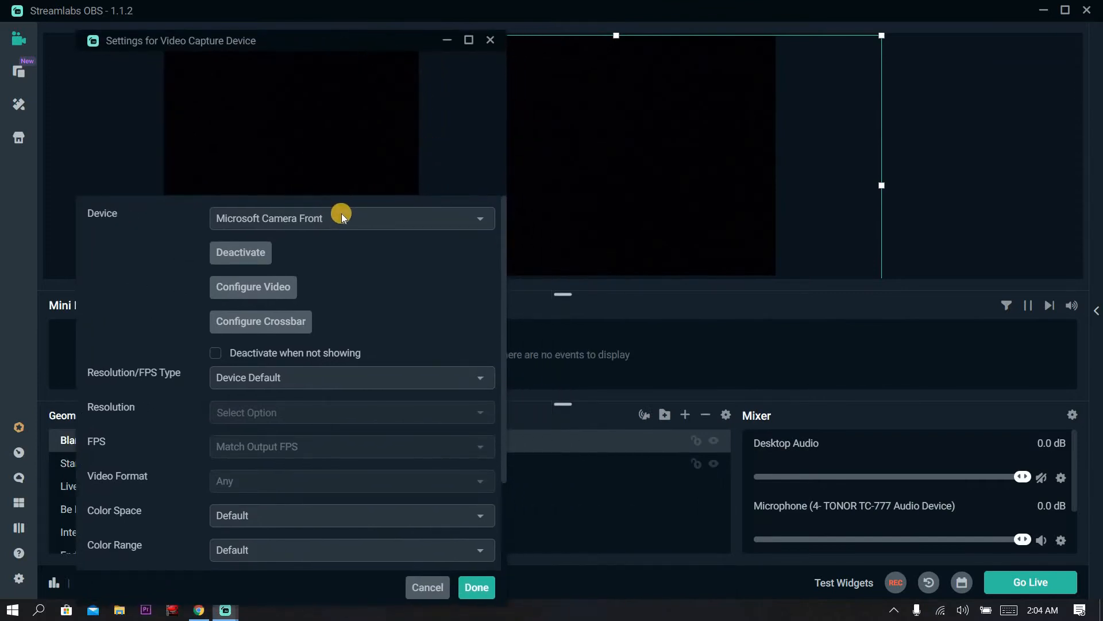
pyautogui.click(251, 219)
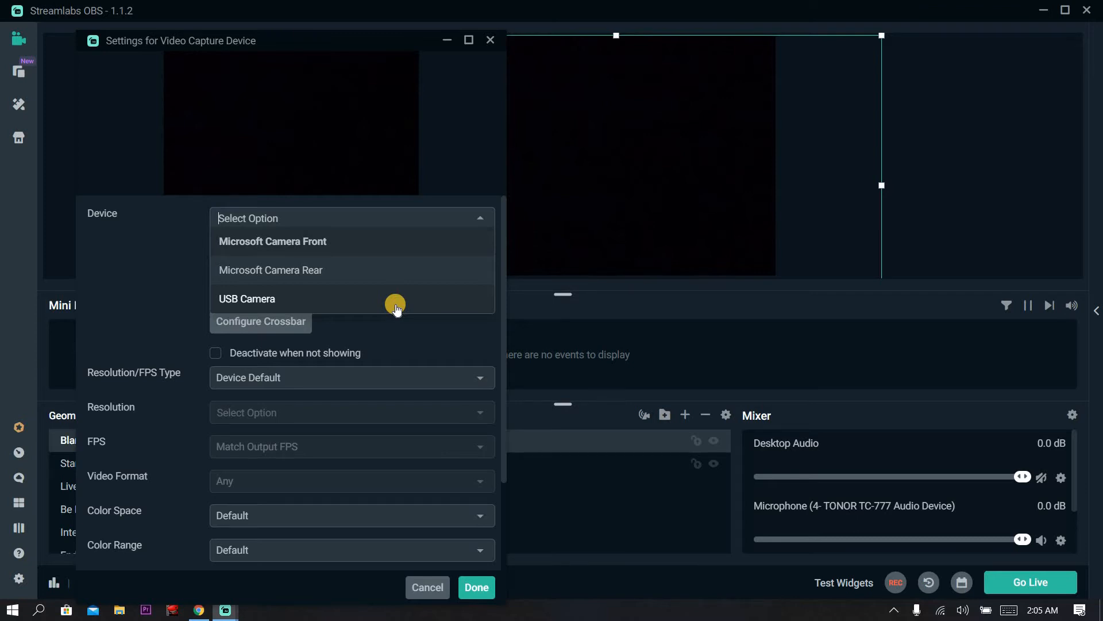
pyautogui.click(395, 308)
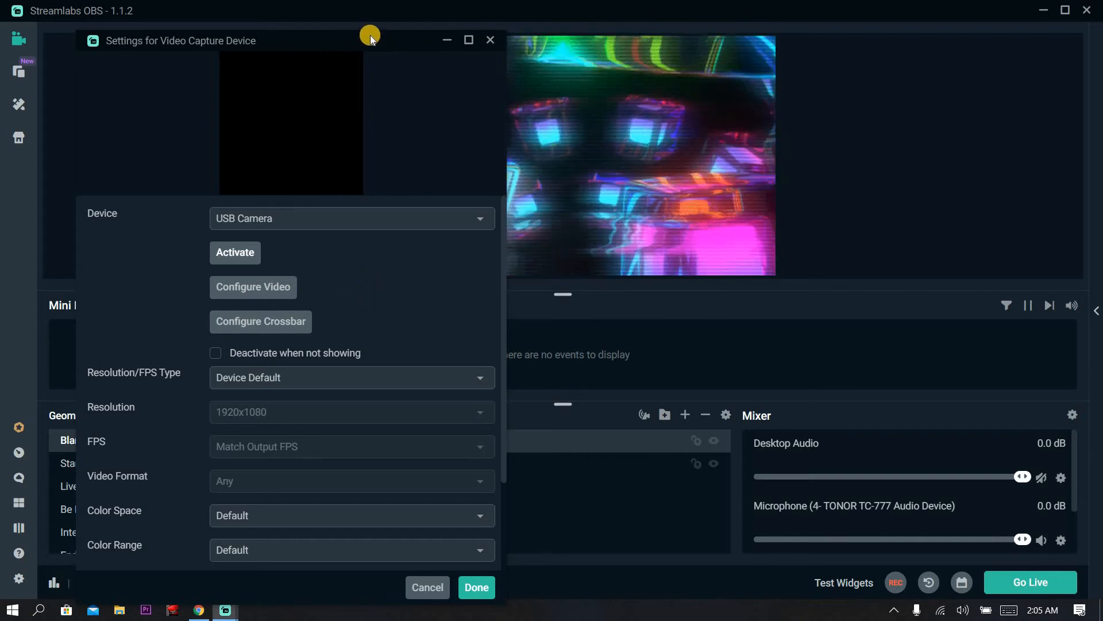
pyautogui.moveTo(352, 40); pyautogui.dragTo(497, 12)
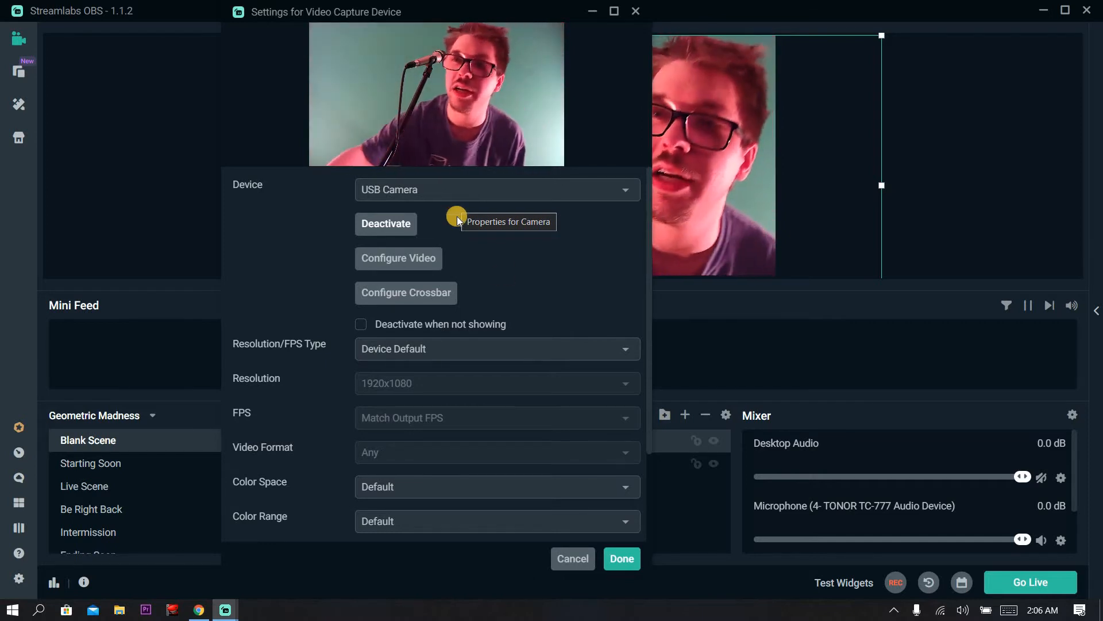
pyautogui.click(622, 558)
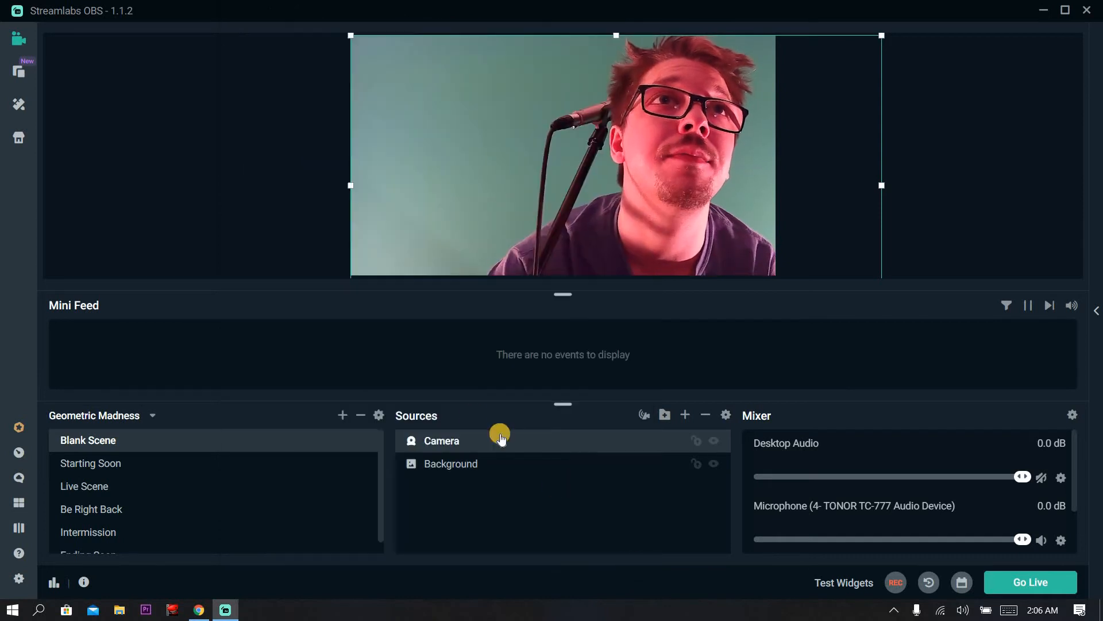
# Shrink the Camera source proportionally to about the canvas width, leaving about 212 px above it.
pyautogui.rightClick(456, 441)
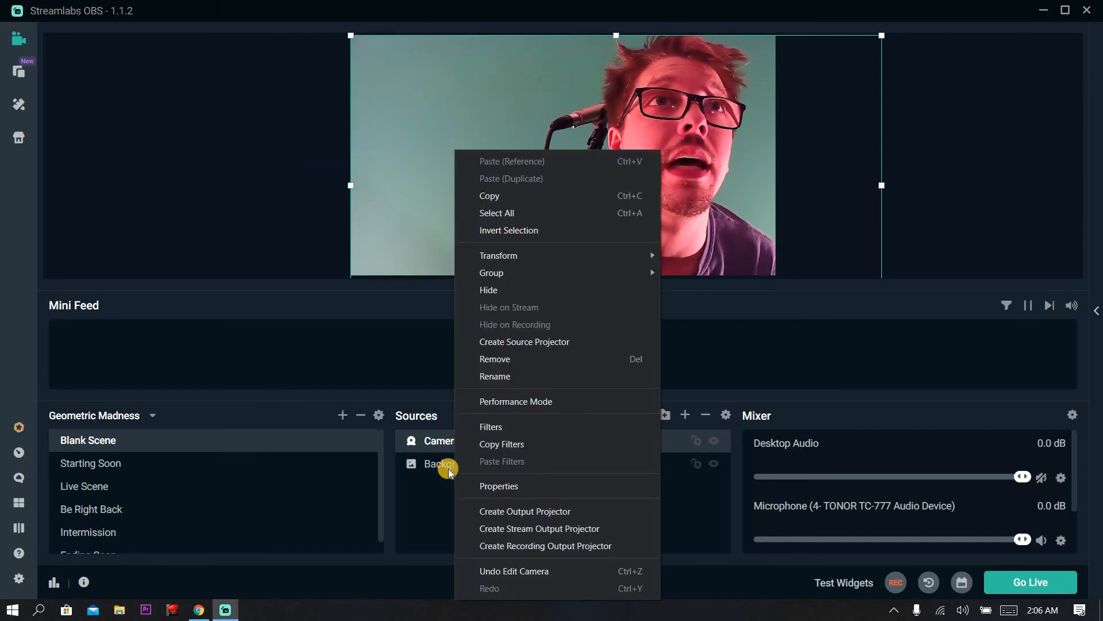
pyautogui.click(438, 505)
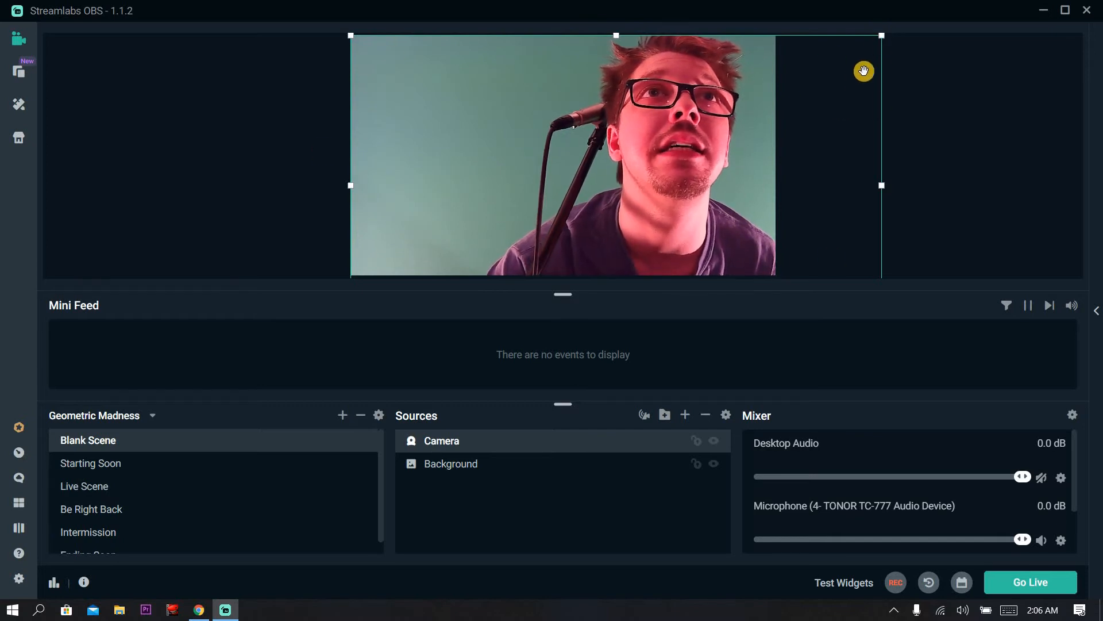
pyautogui.moveTo(878, 39); pyautogui.dragTo(717, 97)
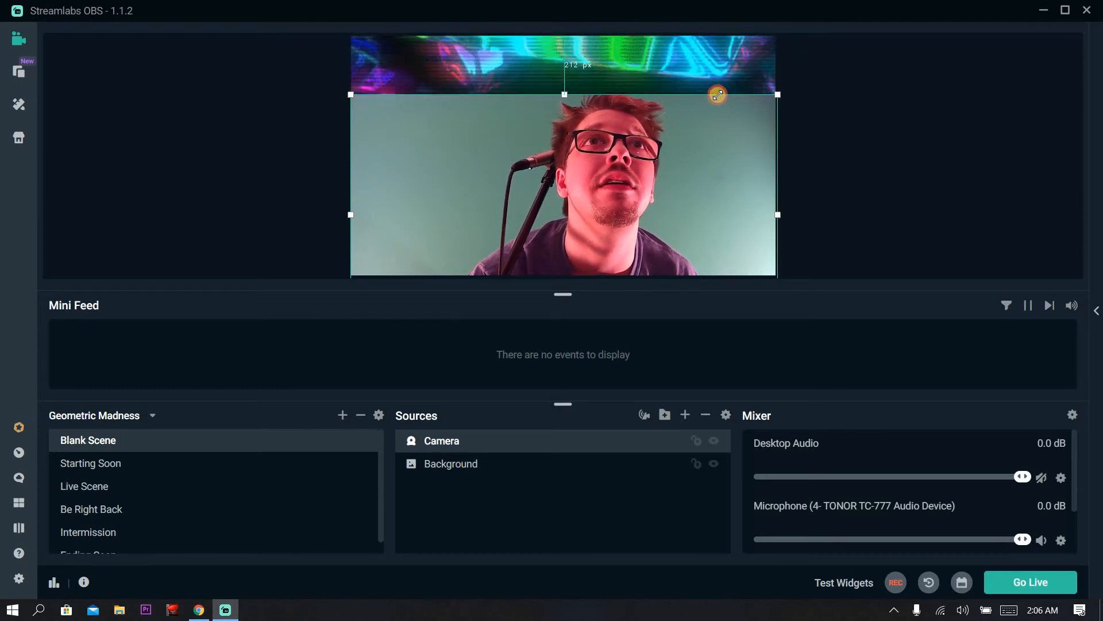
# Fit the Camera source exactly to the canvas width, move it up to cover the whole canvas, and deselect it.
pyautogui.moveTo(715, 95); pyautogui.dragTo(714, 96)
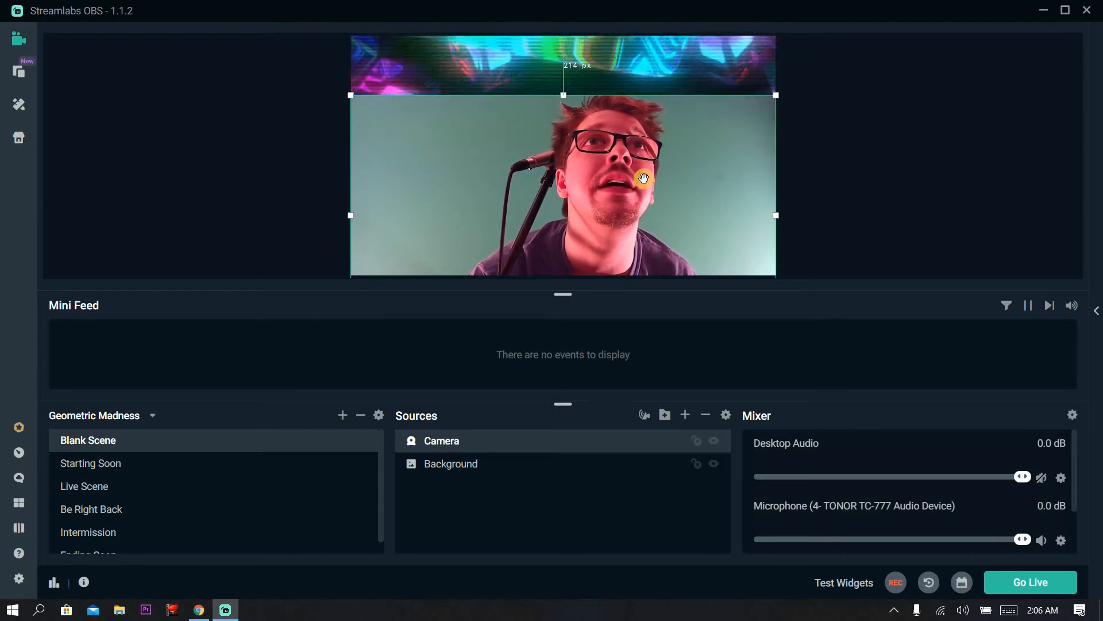
pyautogui.moveTo(583, 203); pyautogui.dragTo(447, 132)
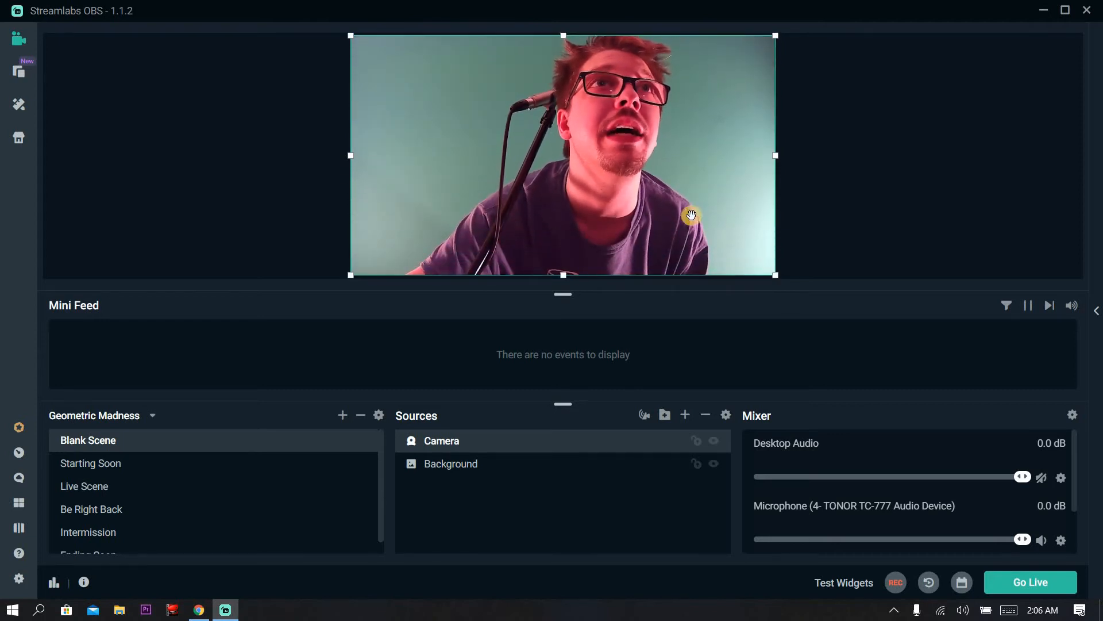
pyautogui.click(811, 236)
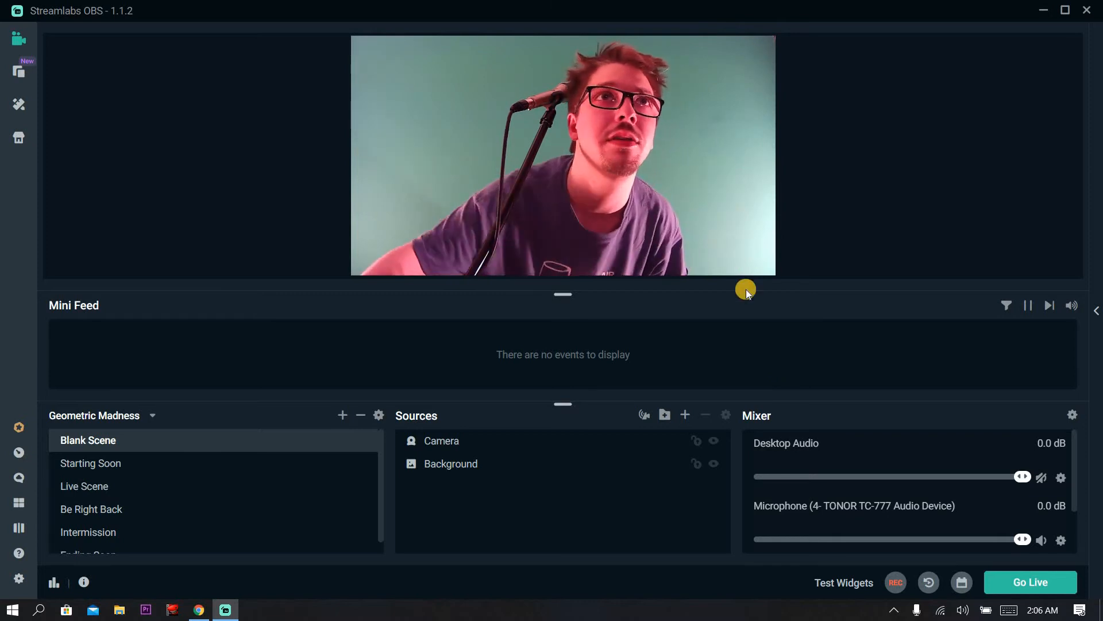
pyautogui.rightClick(492, 450)
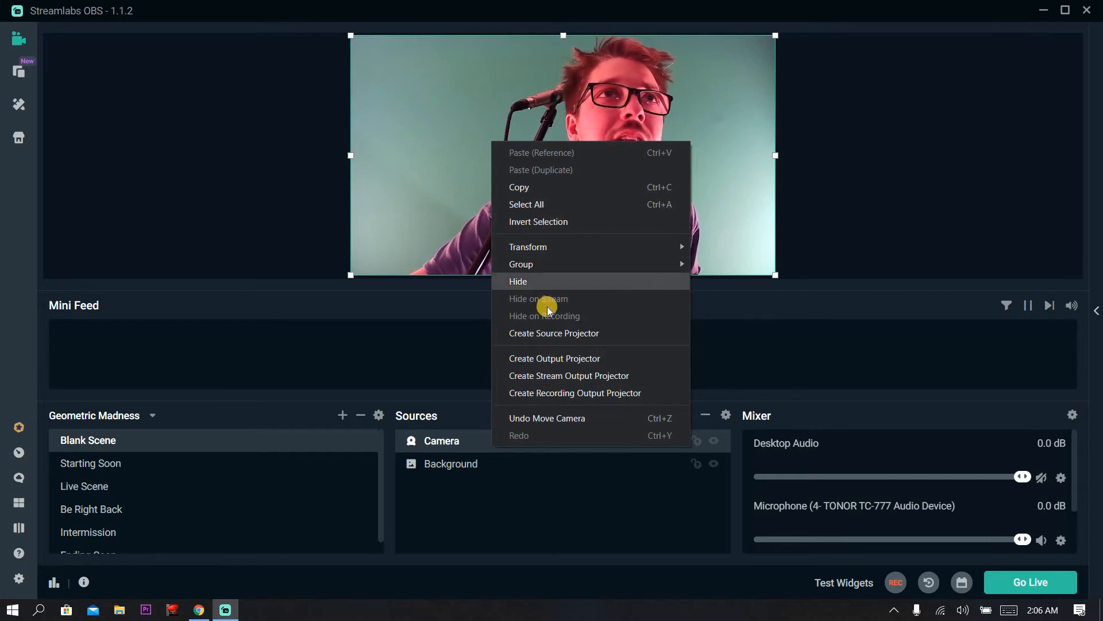
pyautogui.click(468, 440)
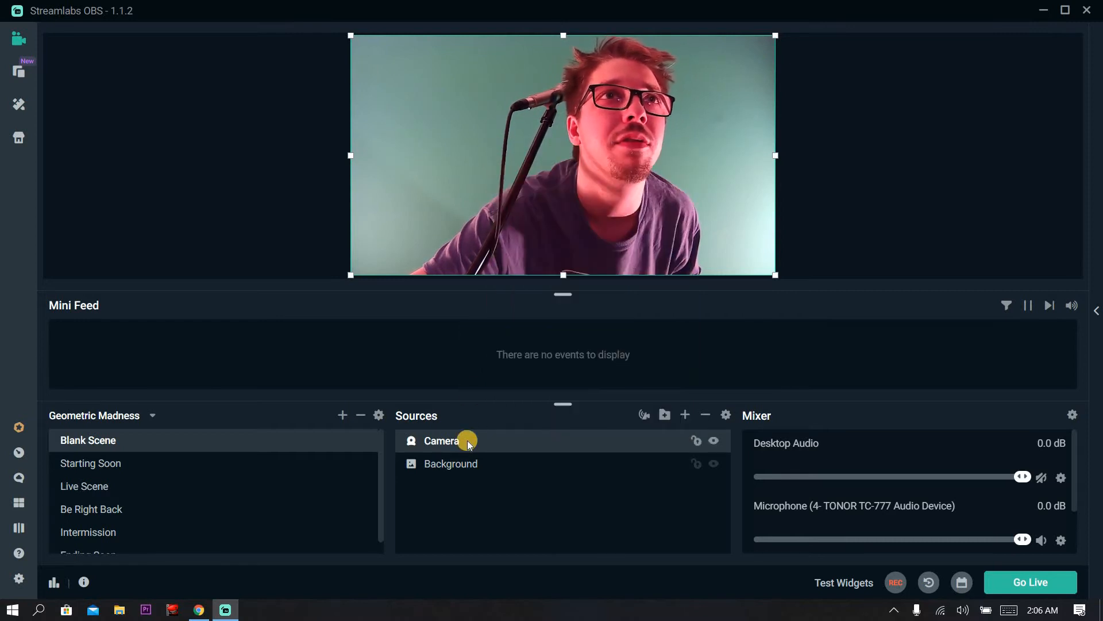
pyautogui.rightClick(467, 440)
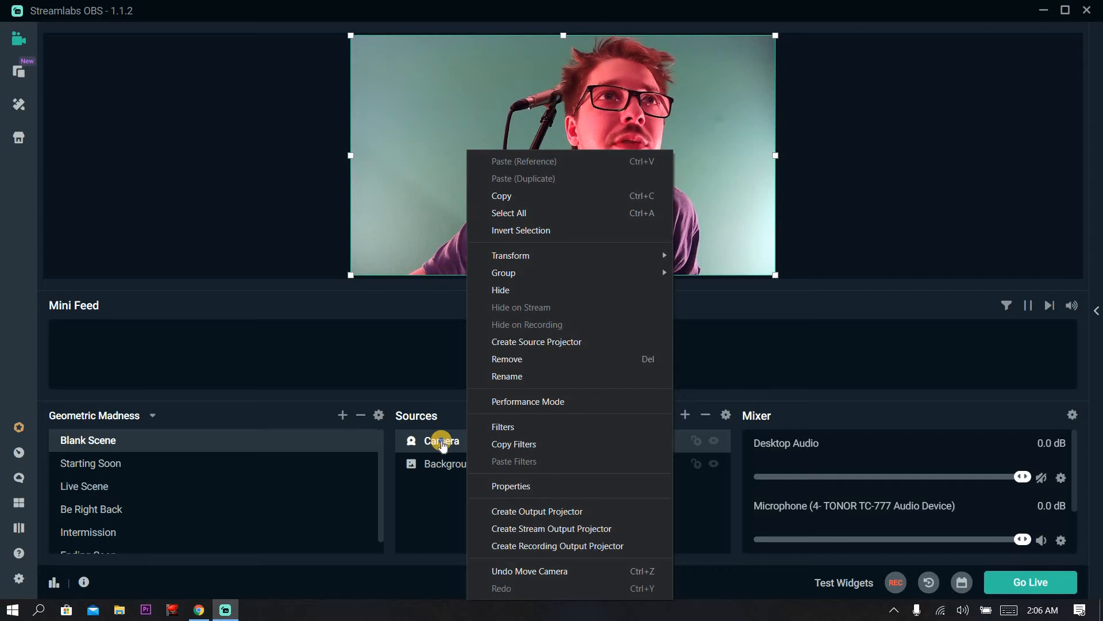
pyautogui.click(441, 440)
pyautogui.rightClick(441, 440)
pyautogui.click(653, 465)
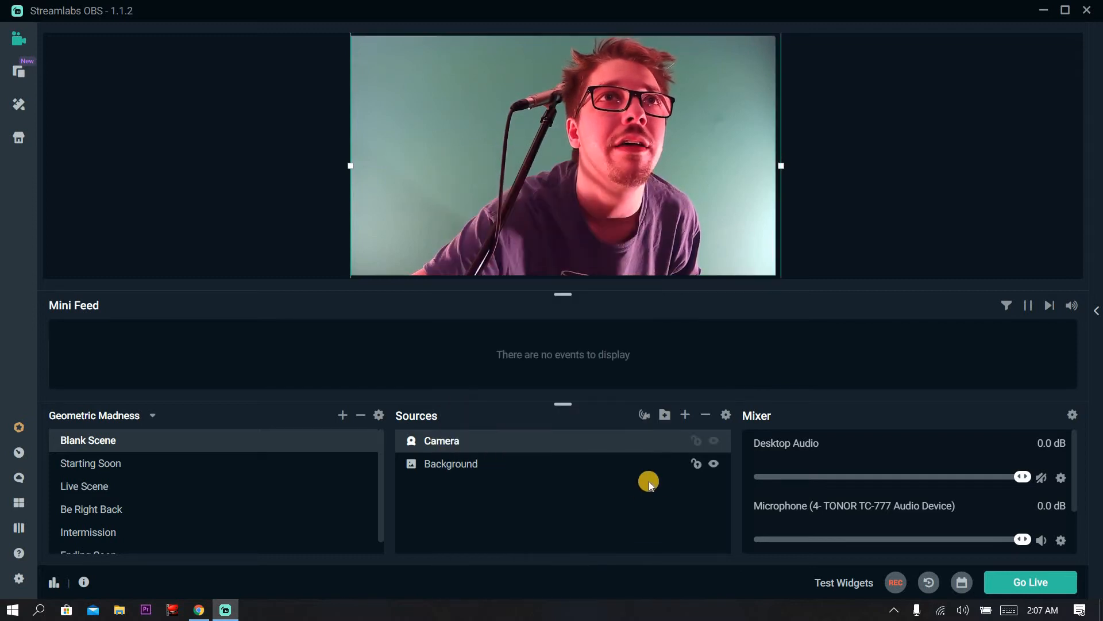
pyautogui.rightClick(651, 465)
pyautogui.click(603, 484)
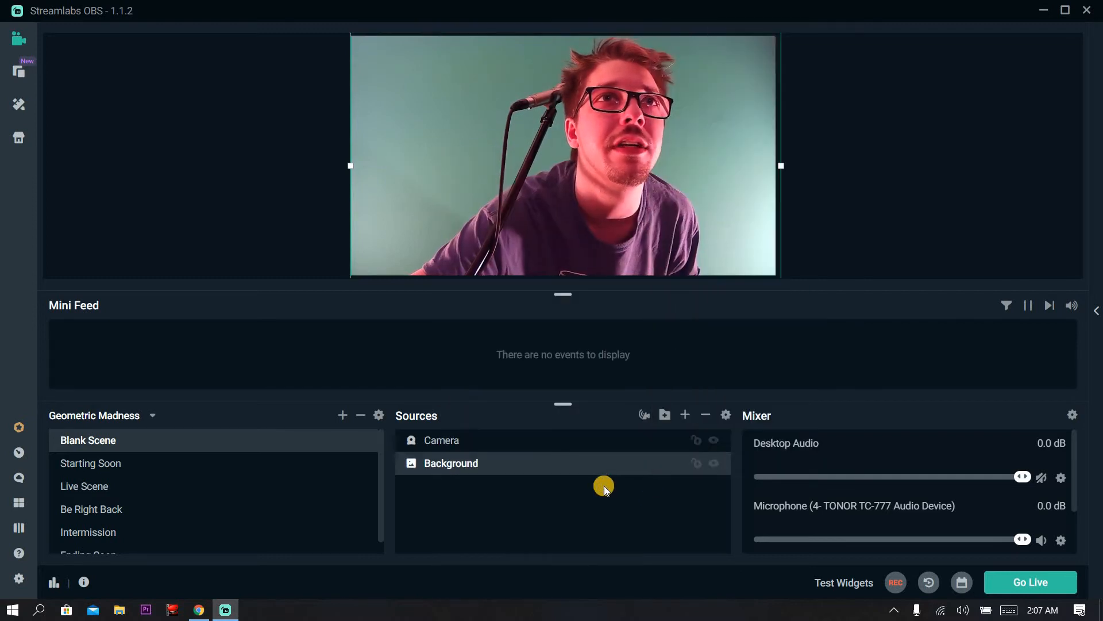
pyautogui.rightClick(599, 443)
pyautogui.click(468, 441)
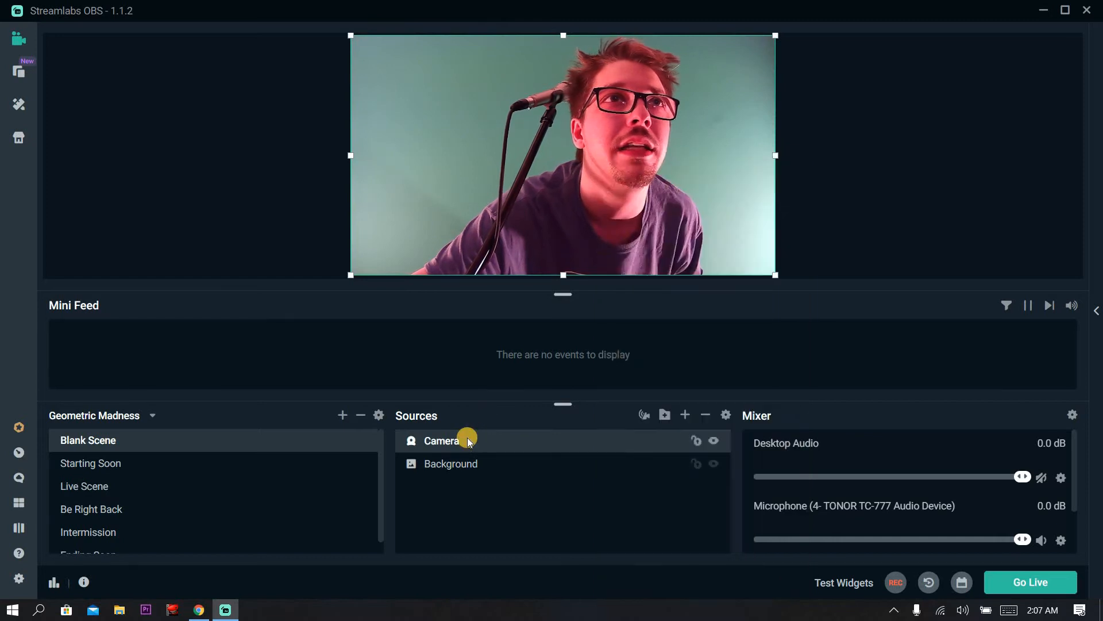
# Open the source filters of the Camera source and keep their window in front of the main window.
pyautogui.rightClick(467, 440)
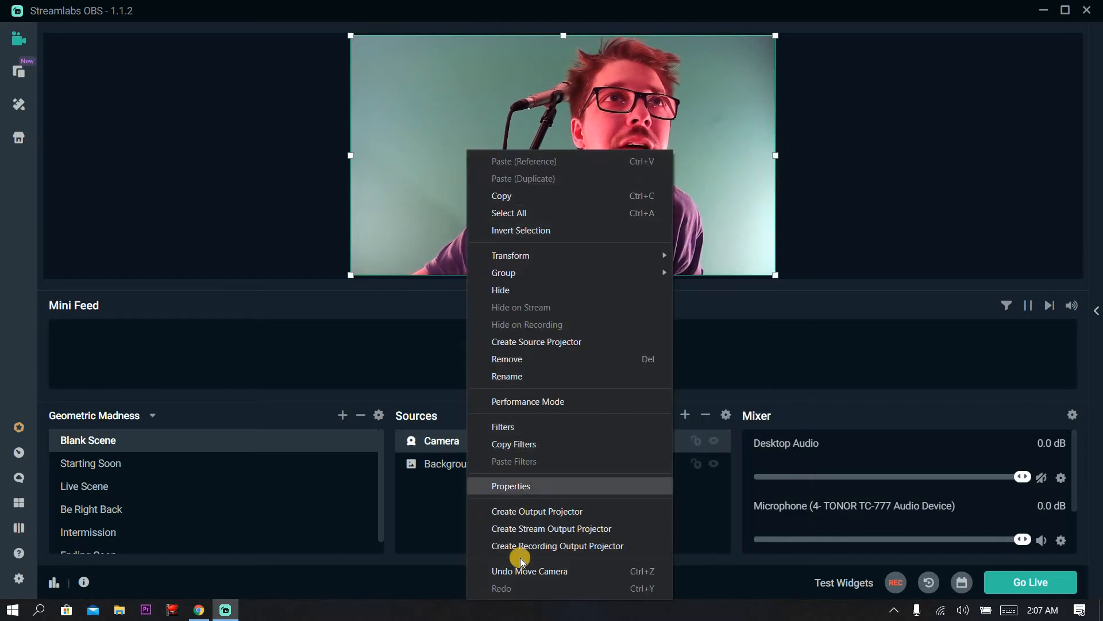
pyautogui.click(511, 426)
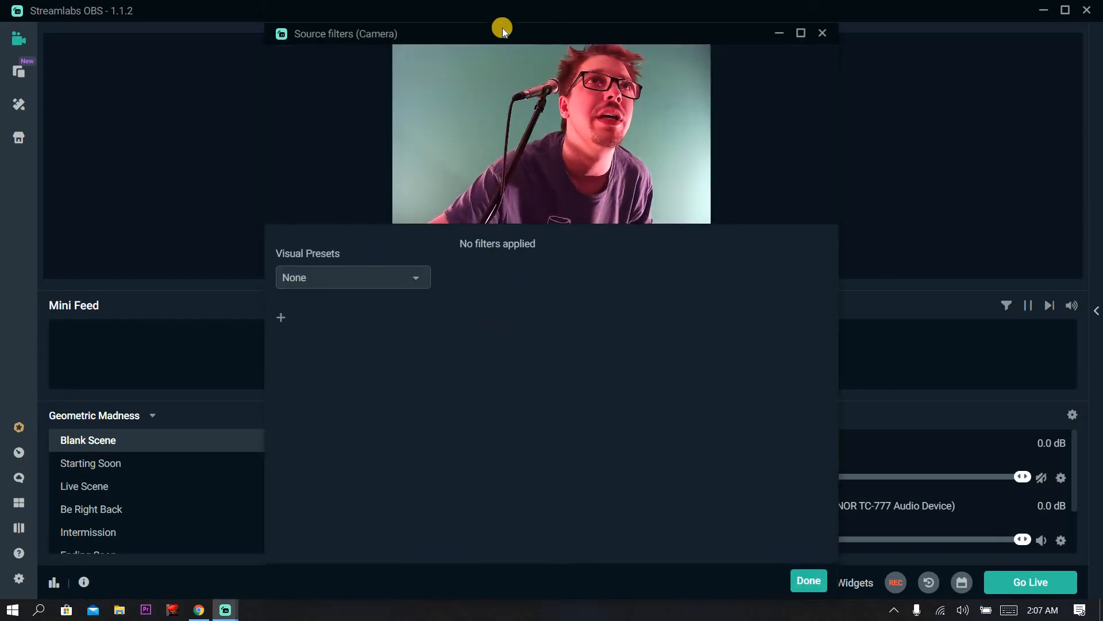
pyautogui.moveTo(477, 37)
pyautogui.mouseDown()
pyautogui.moveTo(384, 20)
pyautogui.moveTo(551, 60)
pyautogui.moveTo(481, 25)
pyautogui.mouseUp()
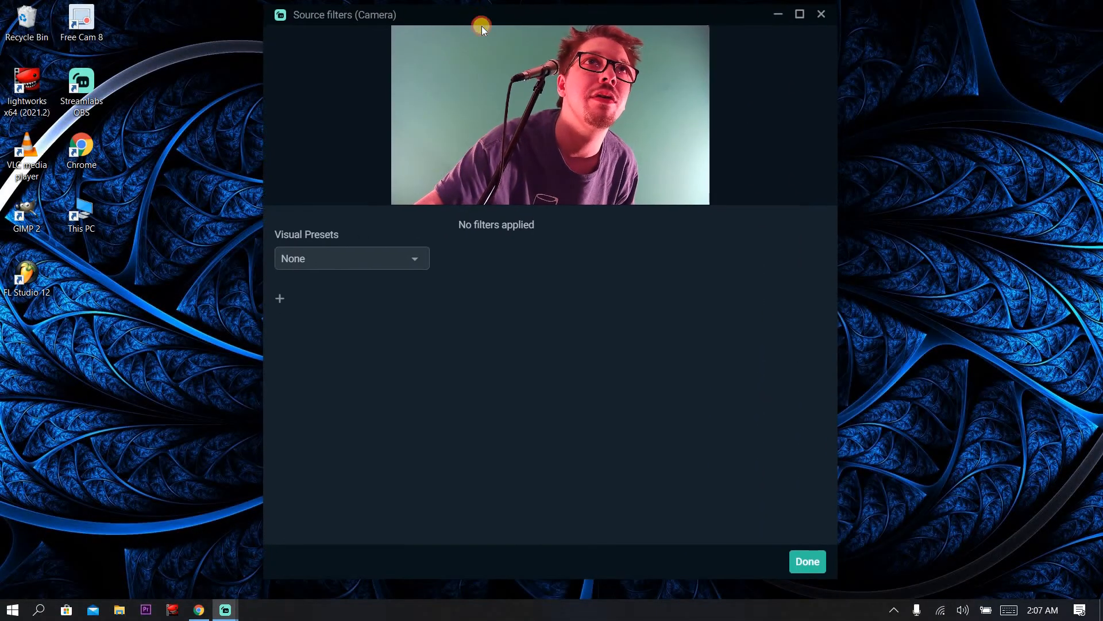
pyautogui.moveTo(225, 608)
pyautogui.click(206, 574)
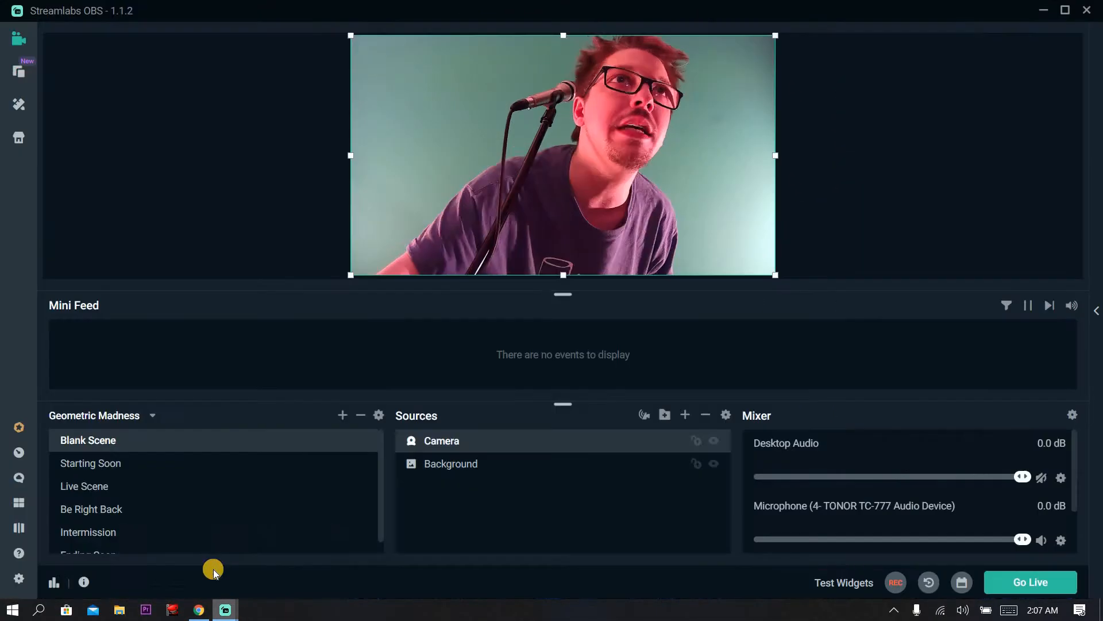
pyautogui.click(305, 527)
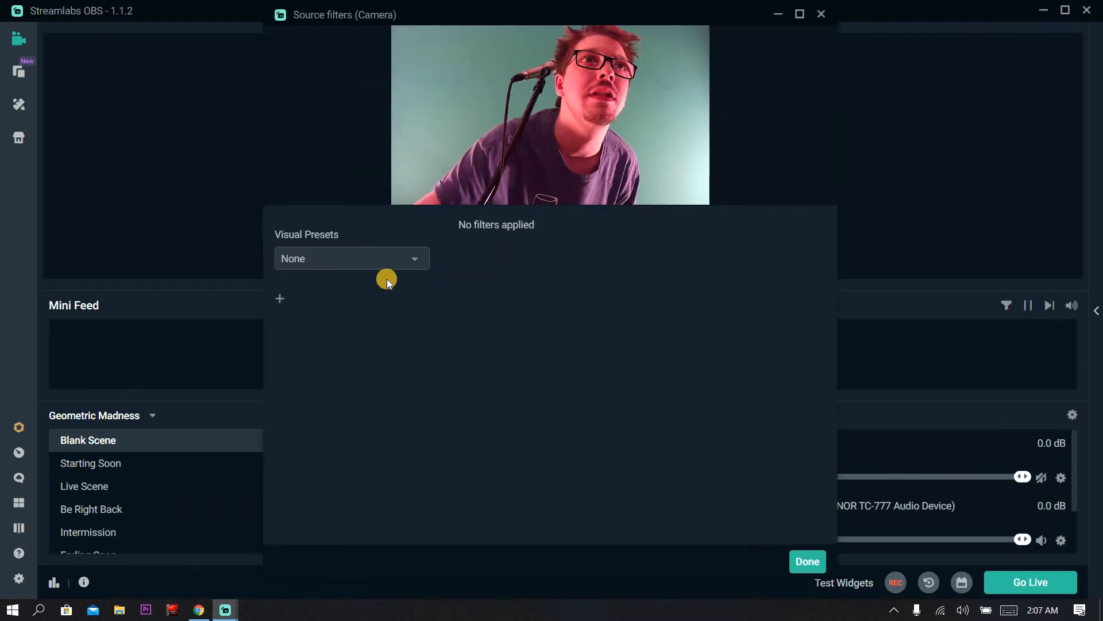
# Try the Sepiatone and Flashback visual presets on the Camera source, and set the preset back to None.
pyautogui.click(324, 257)
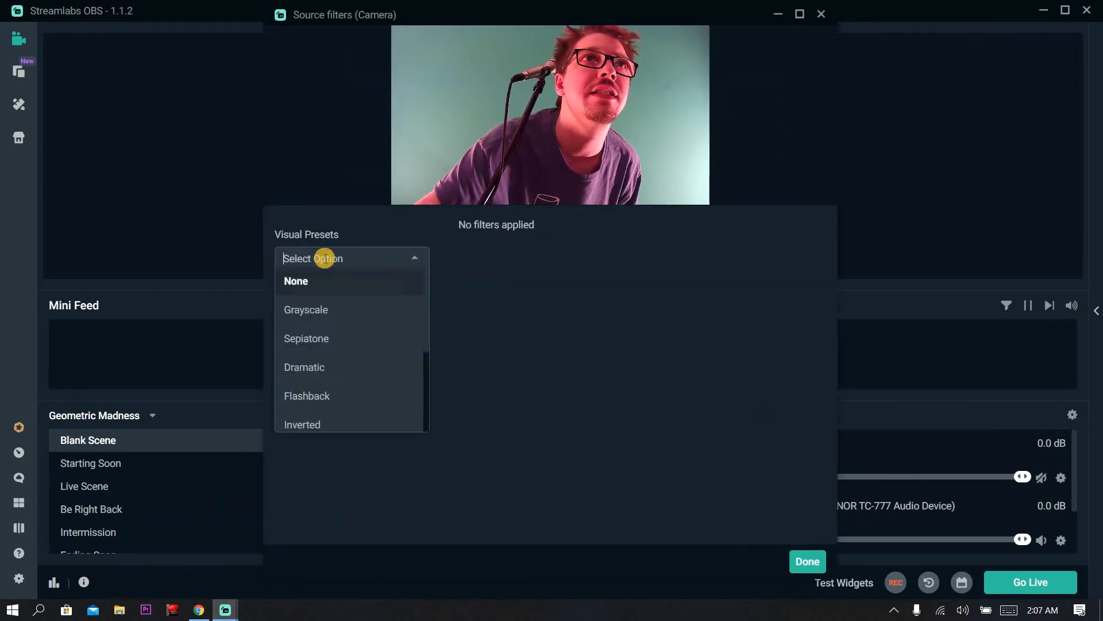
pyautogui.click(328, 352)
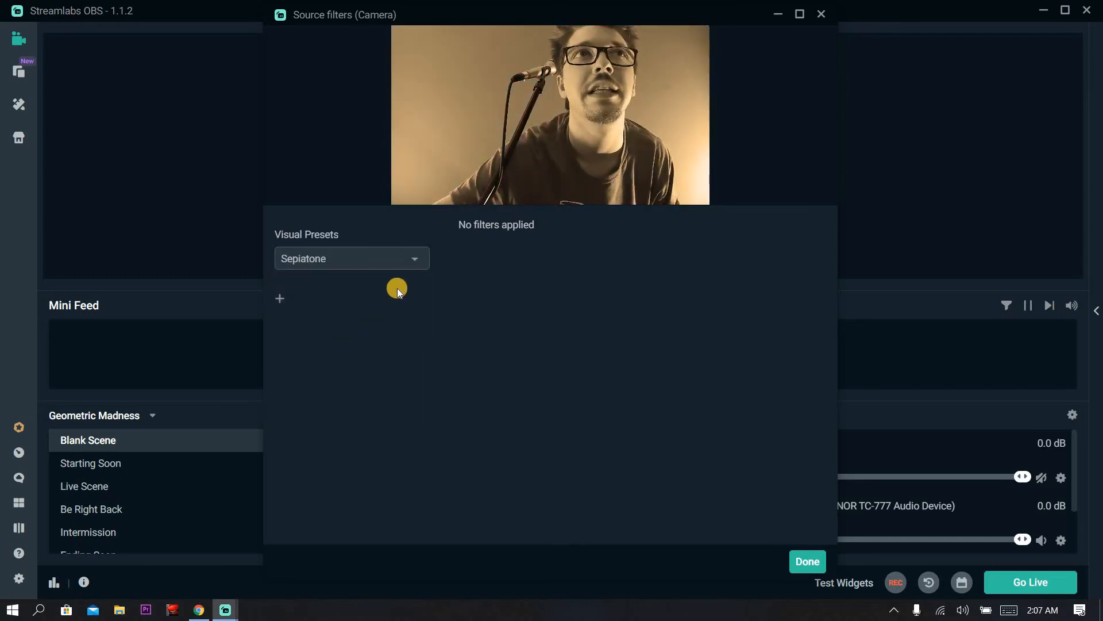
pyautogui.click(381, 264)
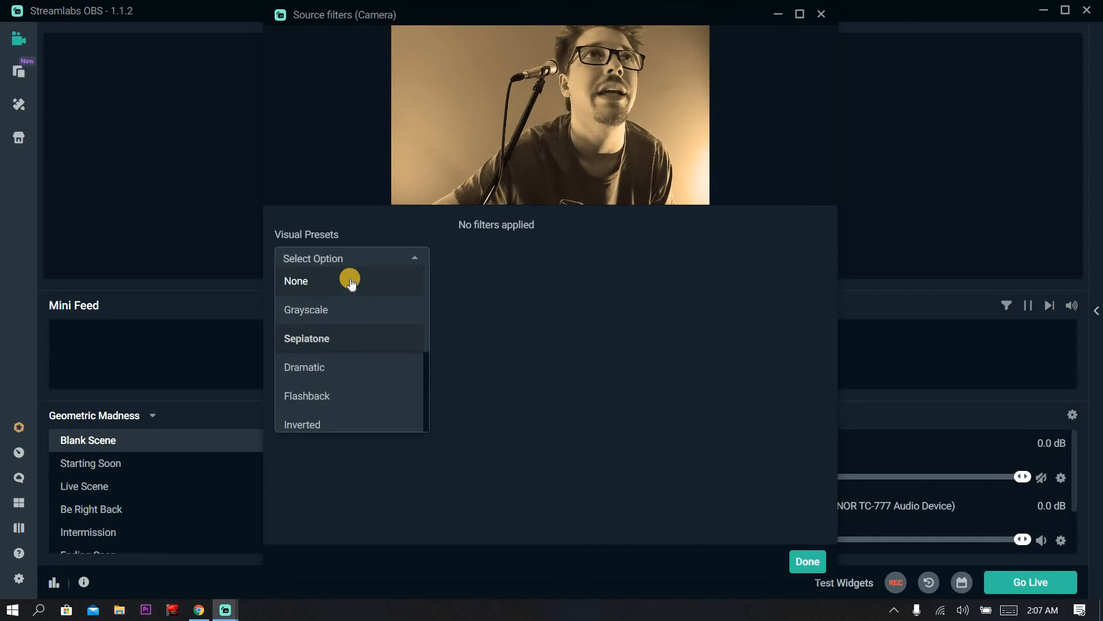
pyautogui.click(371, 403)
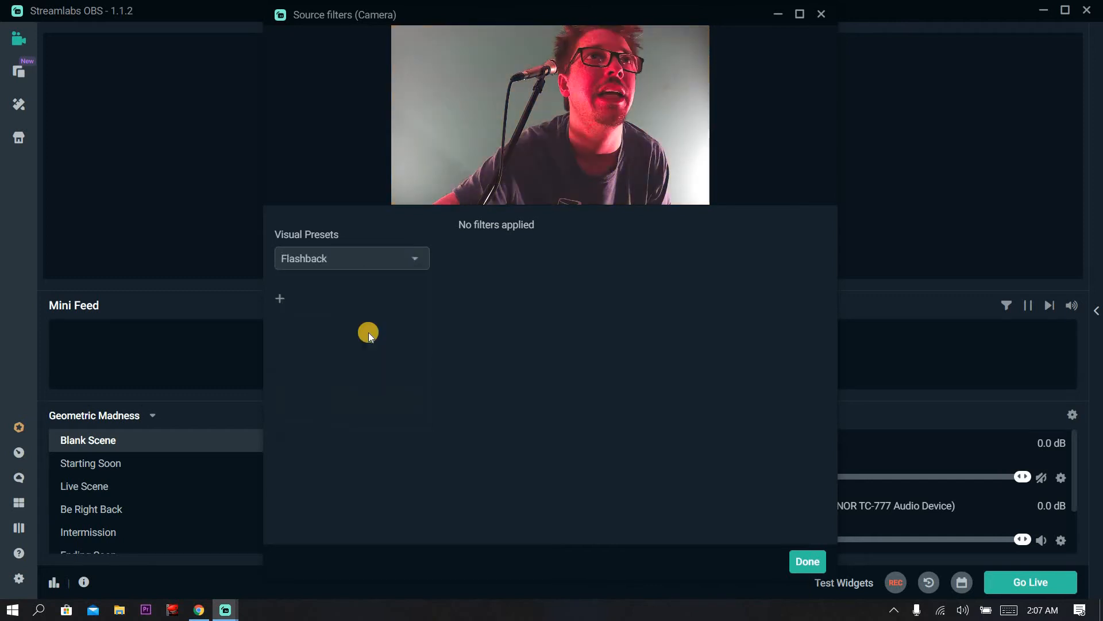
pyautogui.click(350, 268)
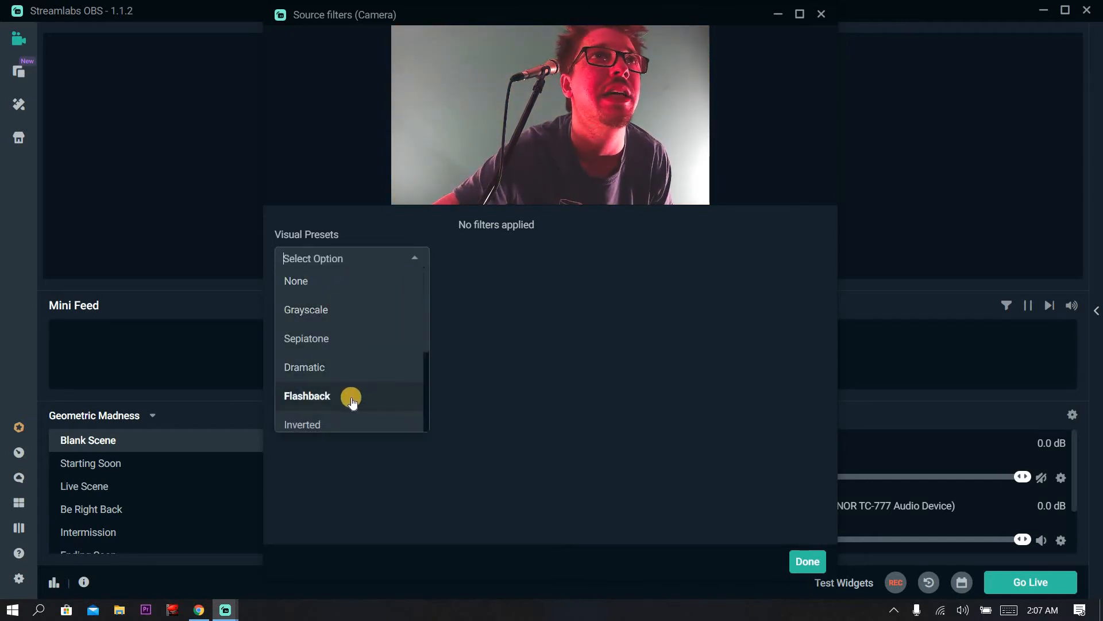
pyautogui.click(327, 284)
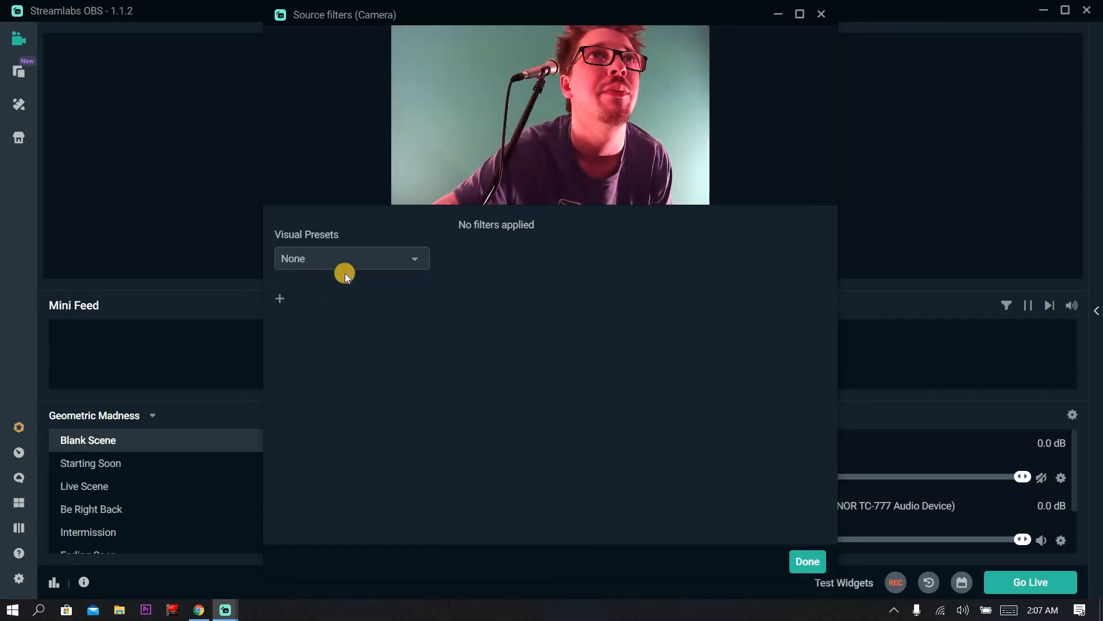
# Add a Chroma Key filter named Green Screen to the Camera source.
pyautogui.click(283, 298)
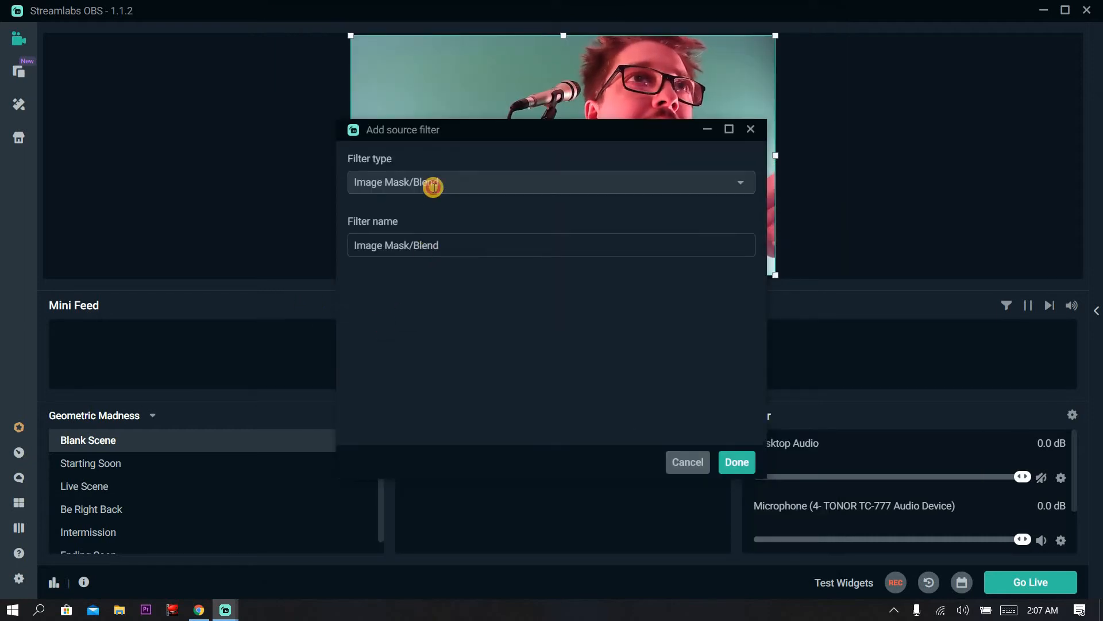
pyautogui.click(431, 182)
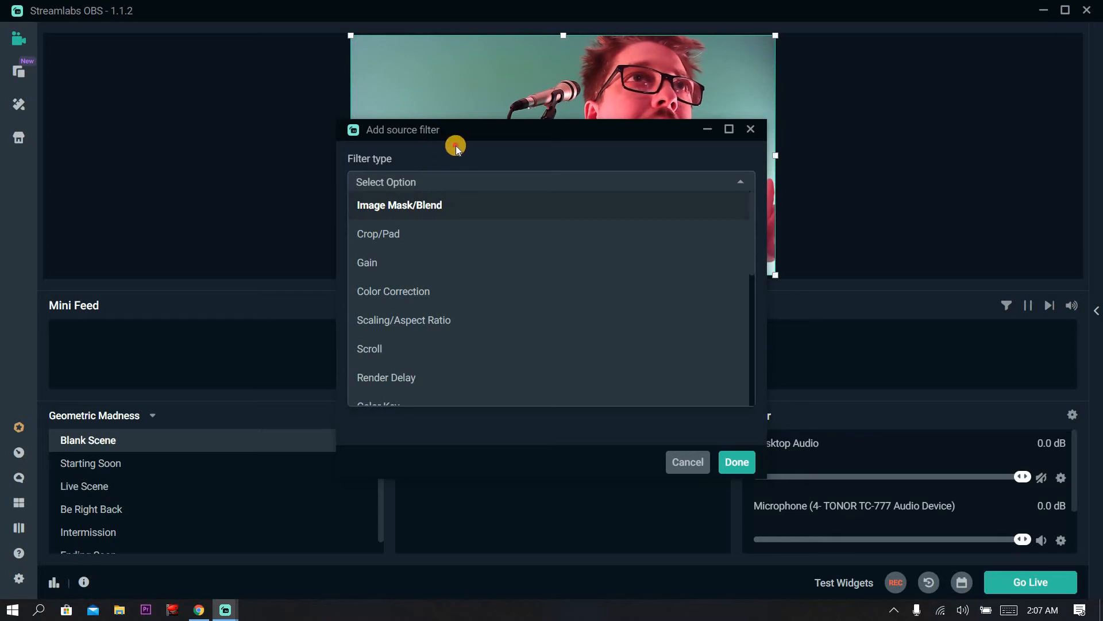
pyautogui.press('Return')
pyautogui.moveTo(454, 133); pyautogui.dragTo(503, 116)
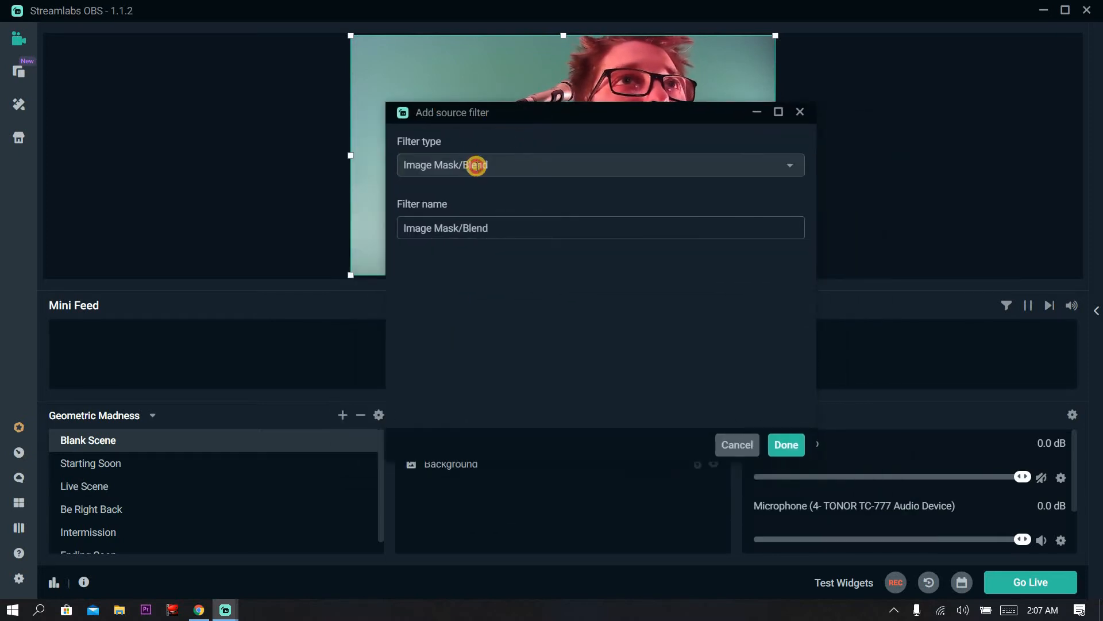
pyautogui.click(476, 165)
pyautogui.scroll(-1, 506, 293)
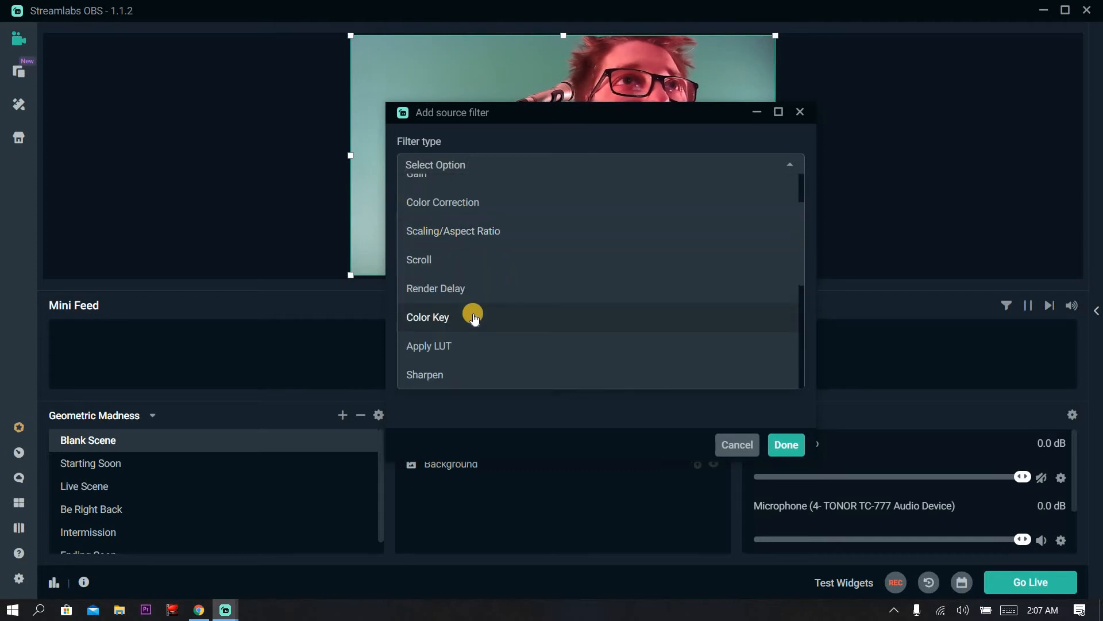
pyautogui.scroll(-1, 467, 336)
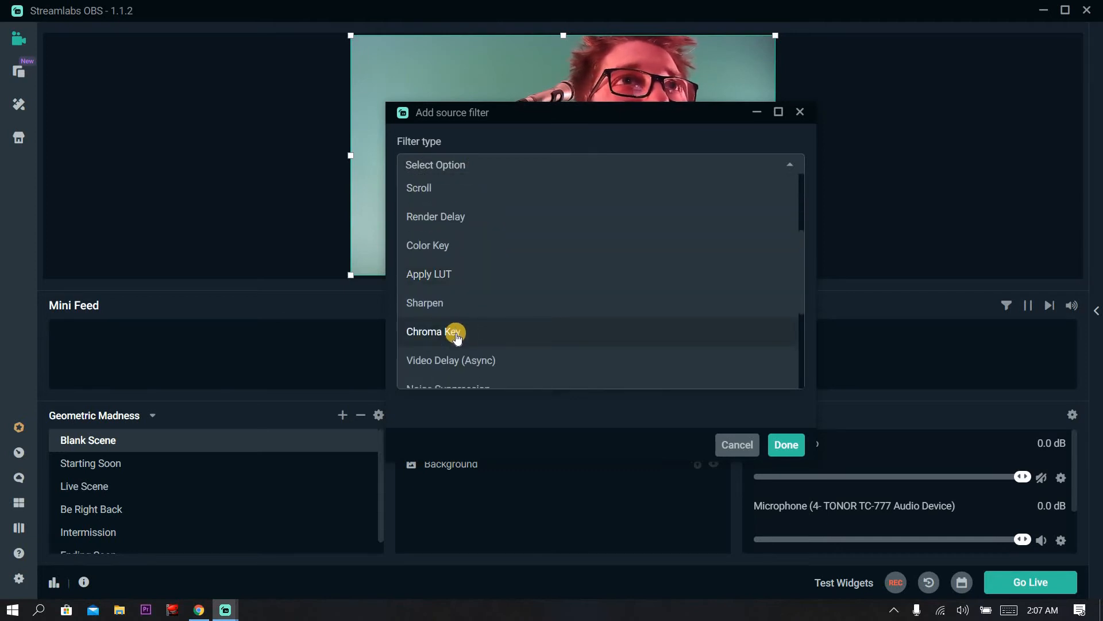
pyautogui.click(446, 333)
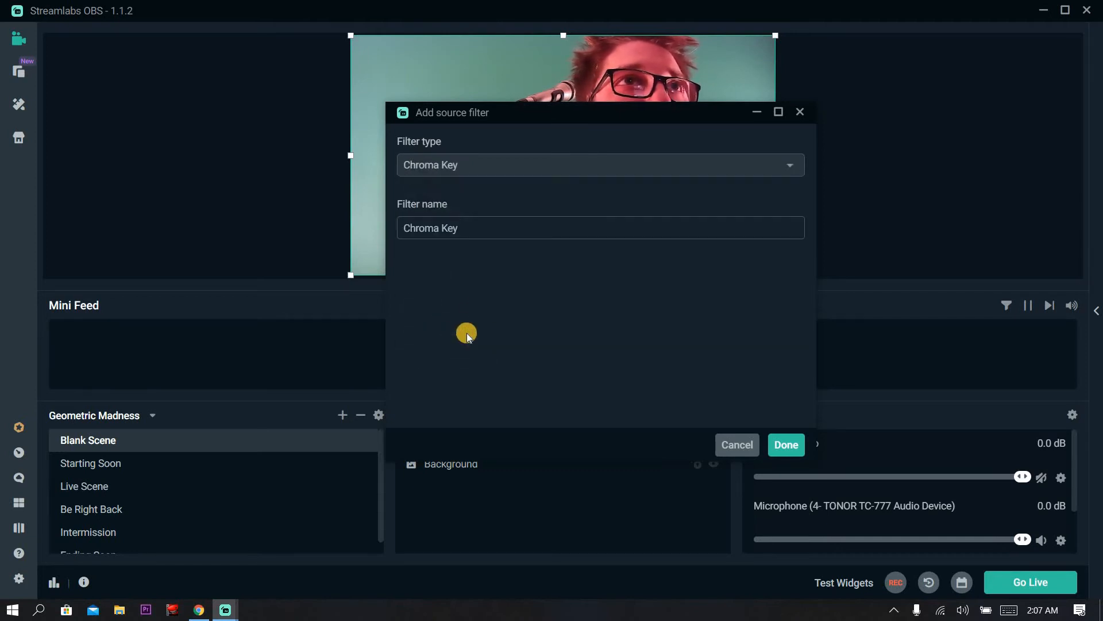
pyautogui.tripleClick(481, 232)
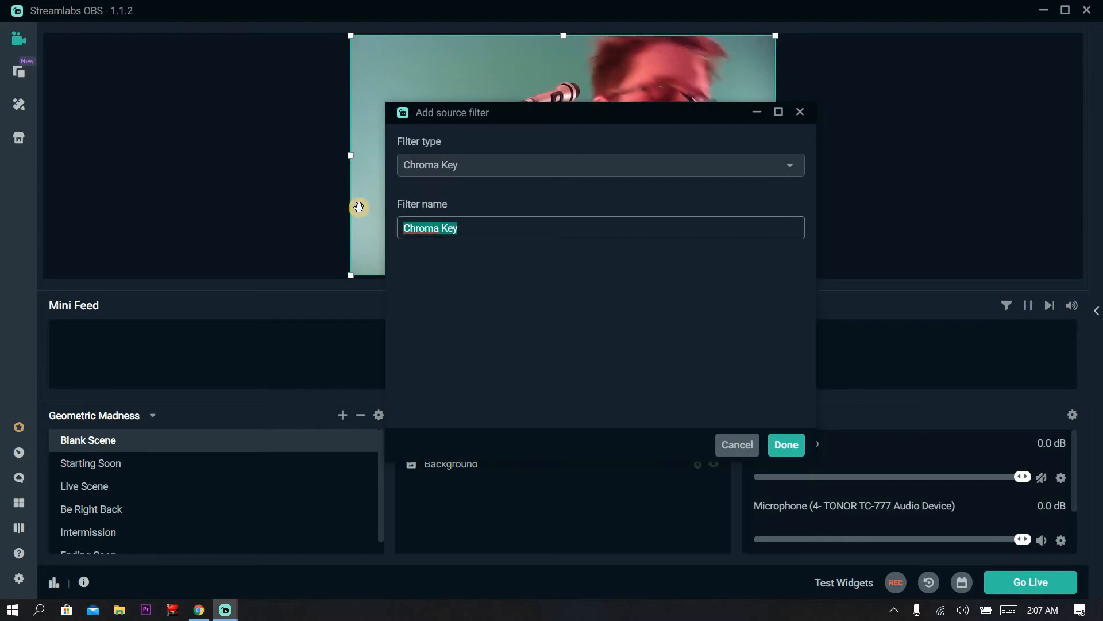
pyautogui.write('Green Screen')
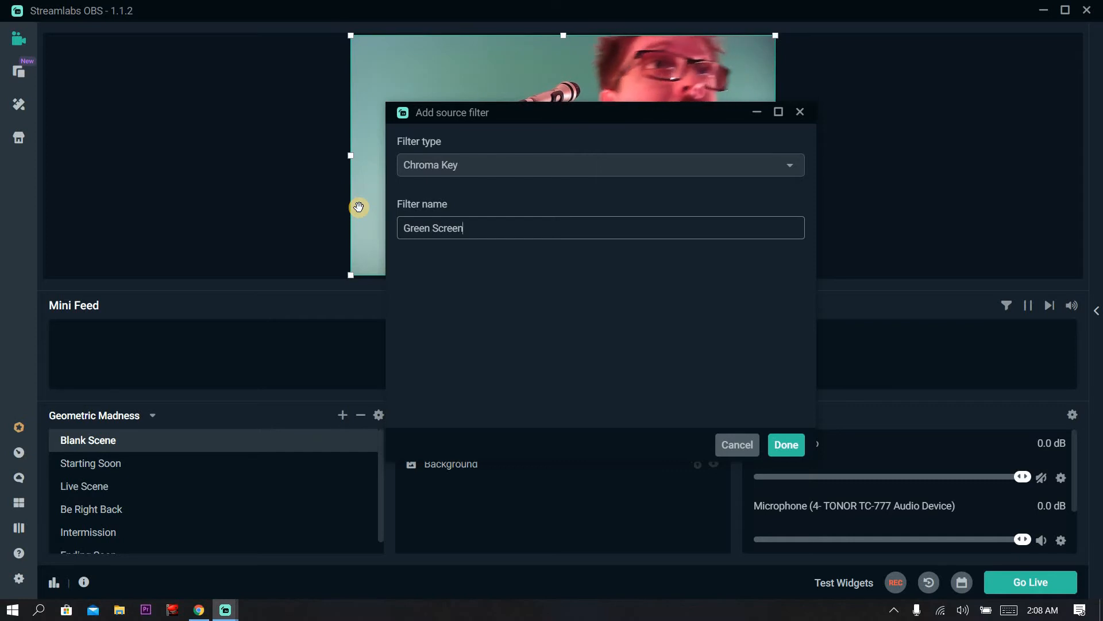
pyautogui.click(787, 446)
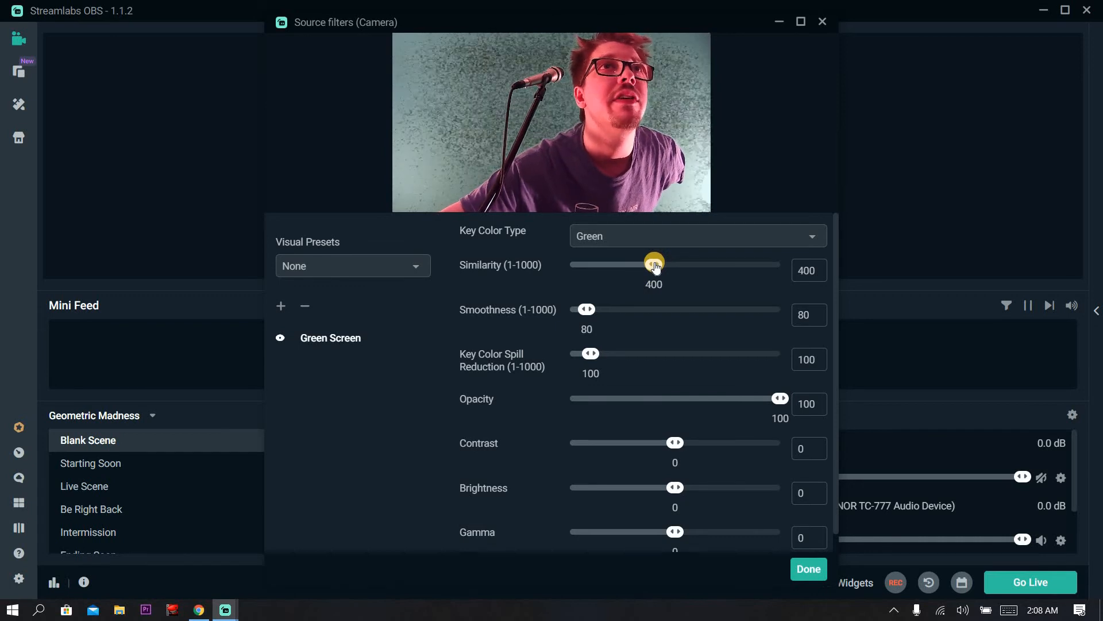
# Try a Similarity of 500 for the Green Screen filter, set it back to 400, and accept the filter settings.
pyautogui.moveTo(680, 270)
pyautogui.mouseDown()
pyautogui.moveTo(699, 266)
pyautogui.moveTo(678, 266)
pyautogui.mouseUp()
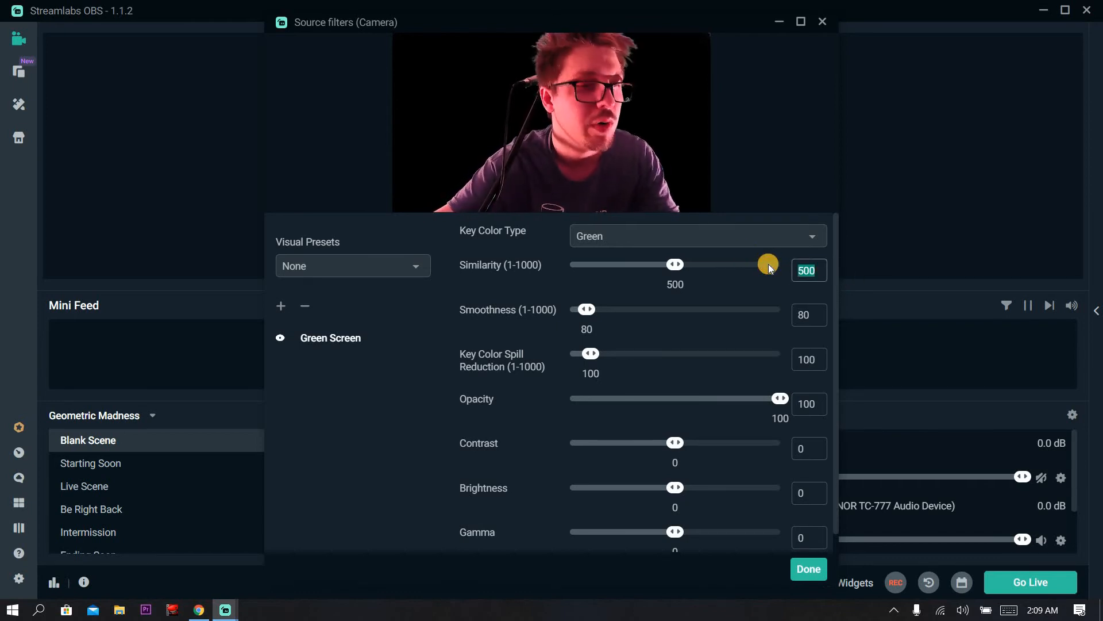
pyautogui.write('400')
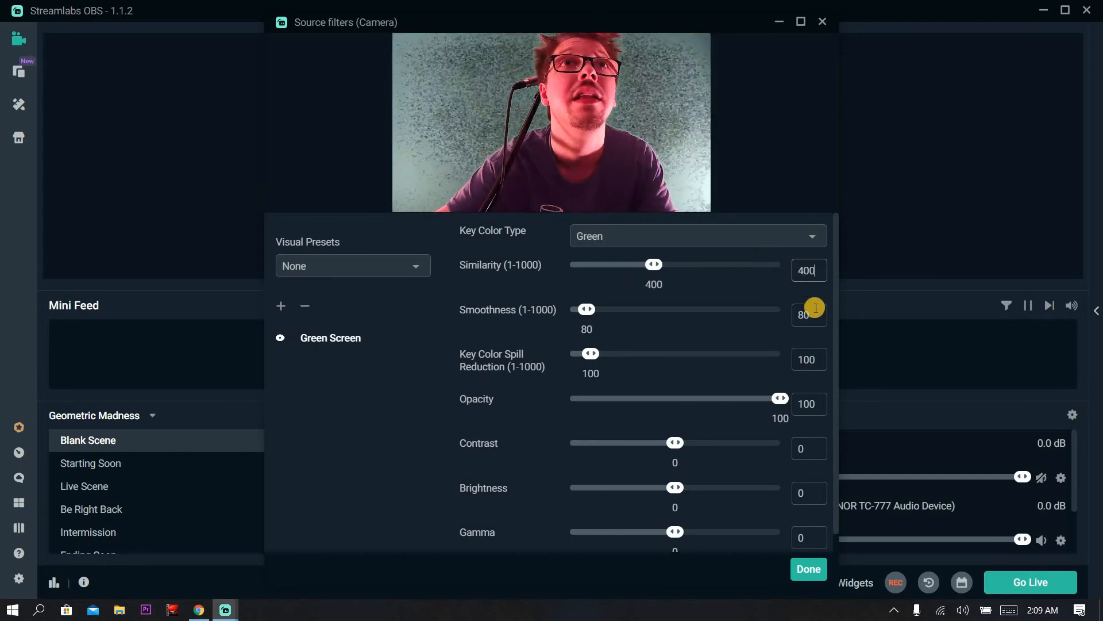
pyautogui.click(819, 313)
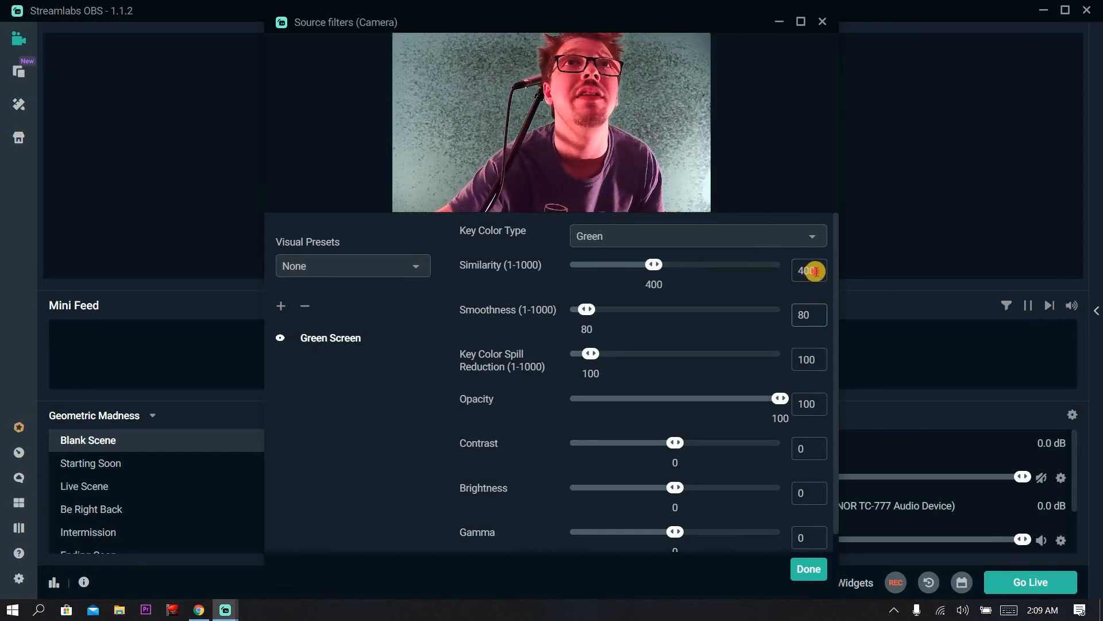
pyautogui.click(816, 271)
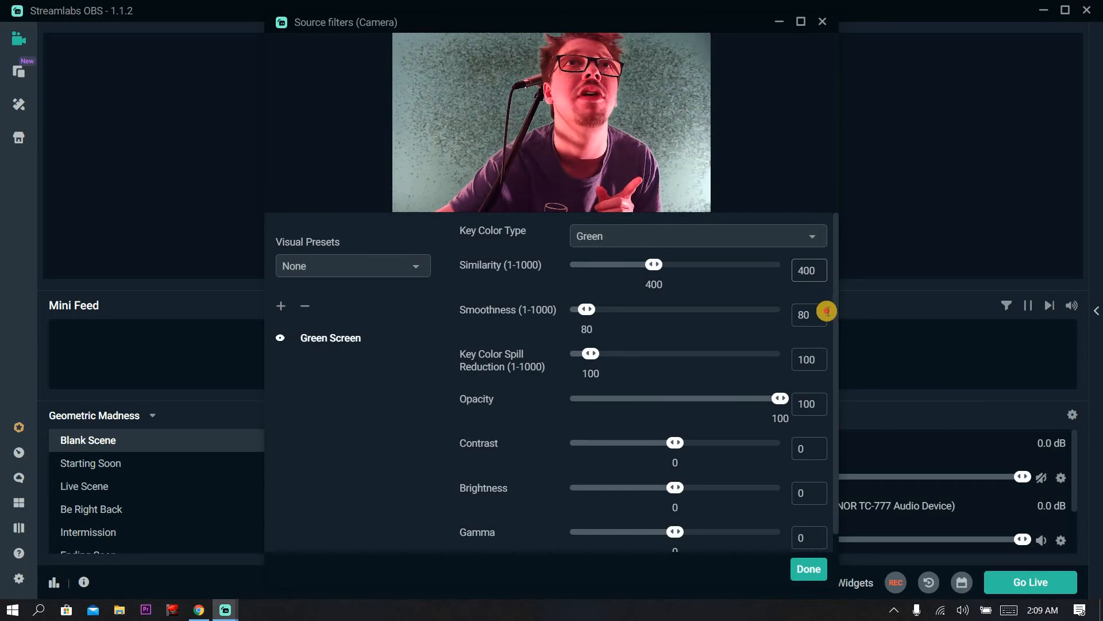
pyautogui.click(821, 356)
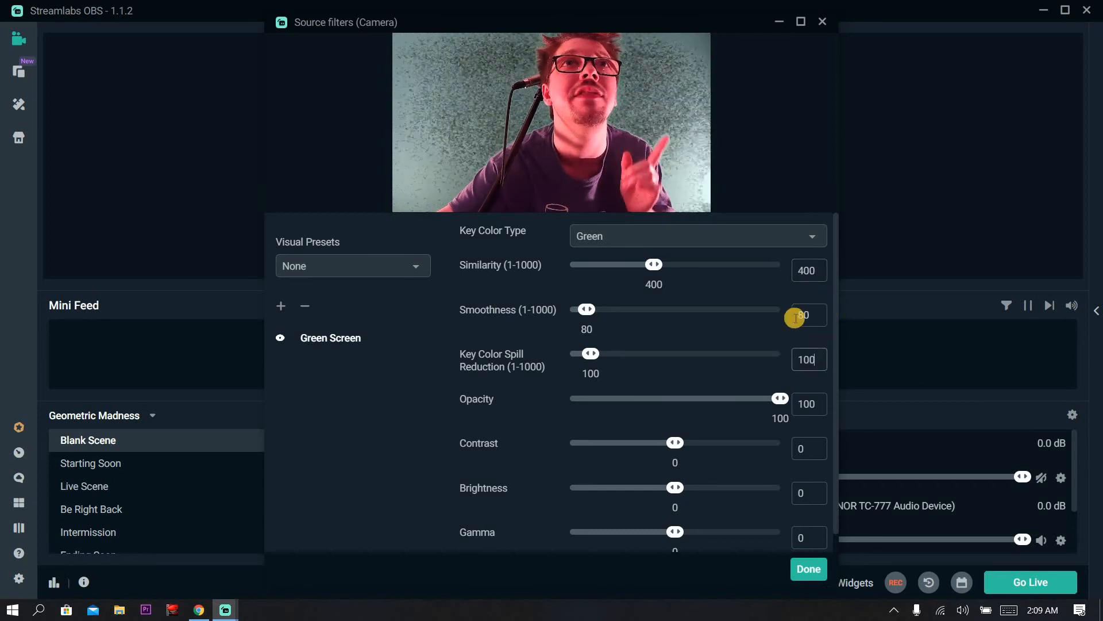
pyautogui.click(809, 569)
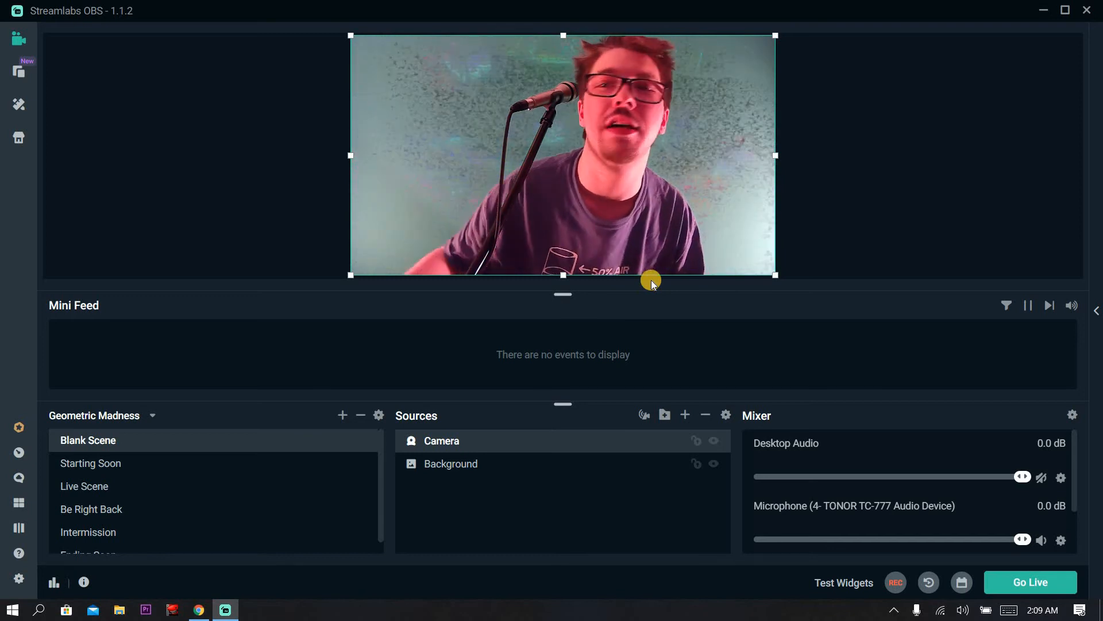
# Open the USB Camera's video configuration properties from the Camera source settings and bring their window to the front.
pyautogui.doubleClick(454, 440)
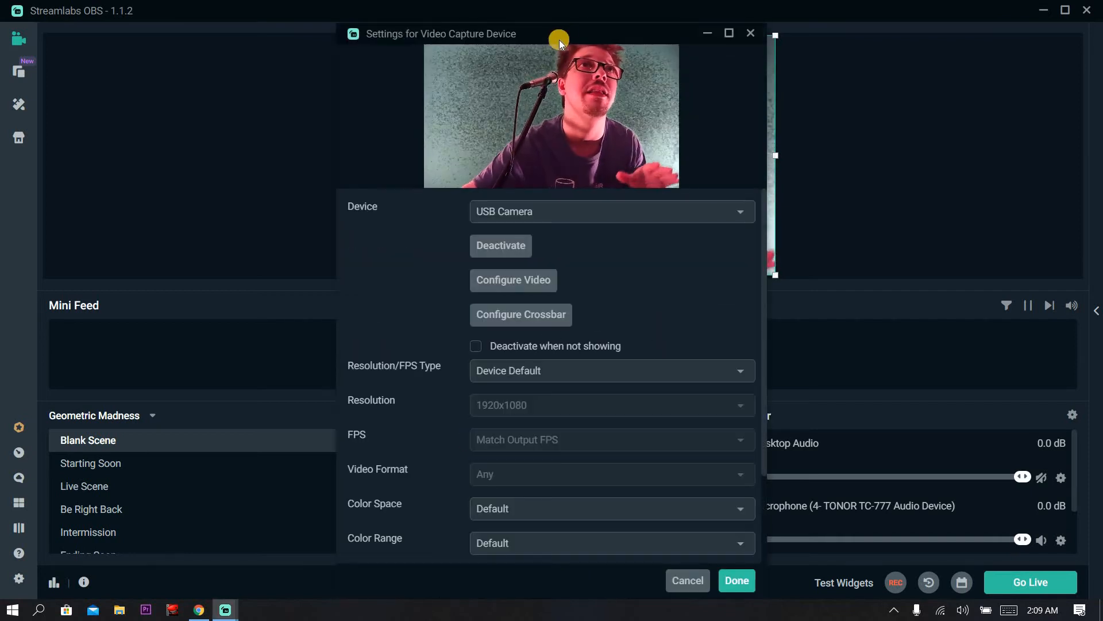
pyautogui.moveTo(561, 36)
pyautogui.mouseDown()
pyautogui.moveTo(588, 40)
pyautogui.moveTo(562, 35)
pyautogui.mouseUp()
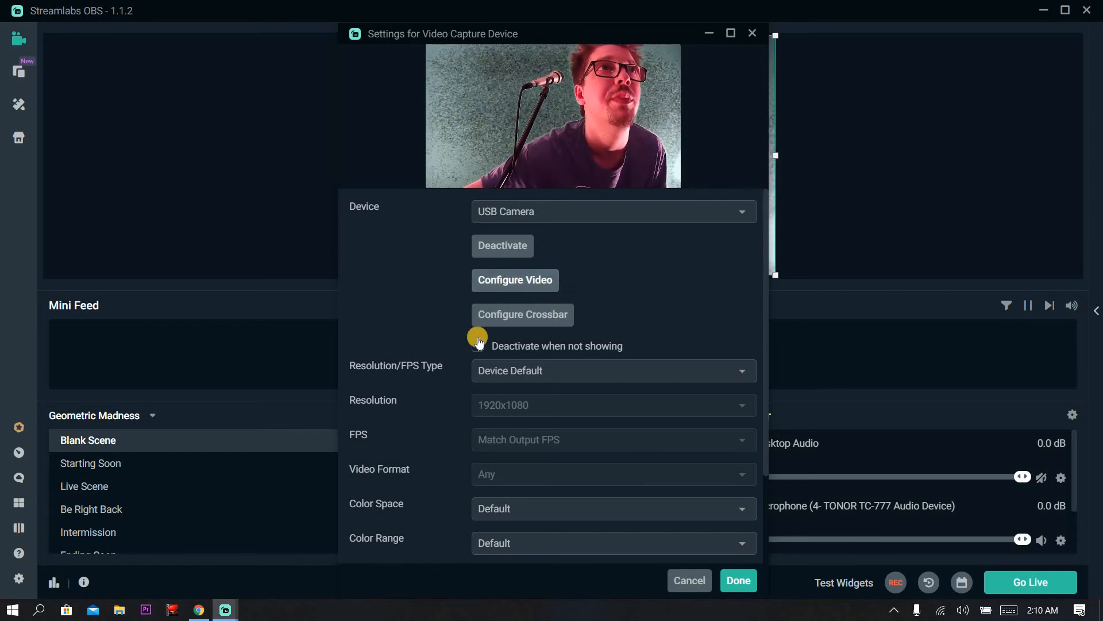
pyautogui.click(553, 290)
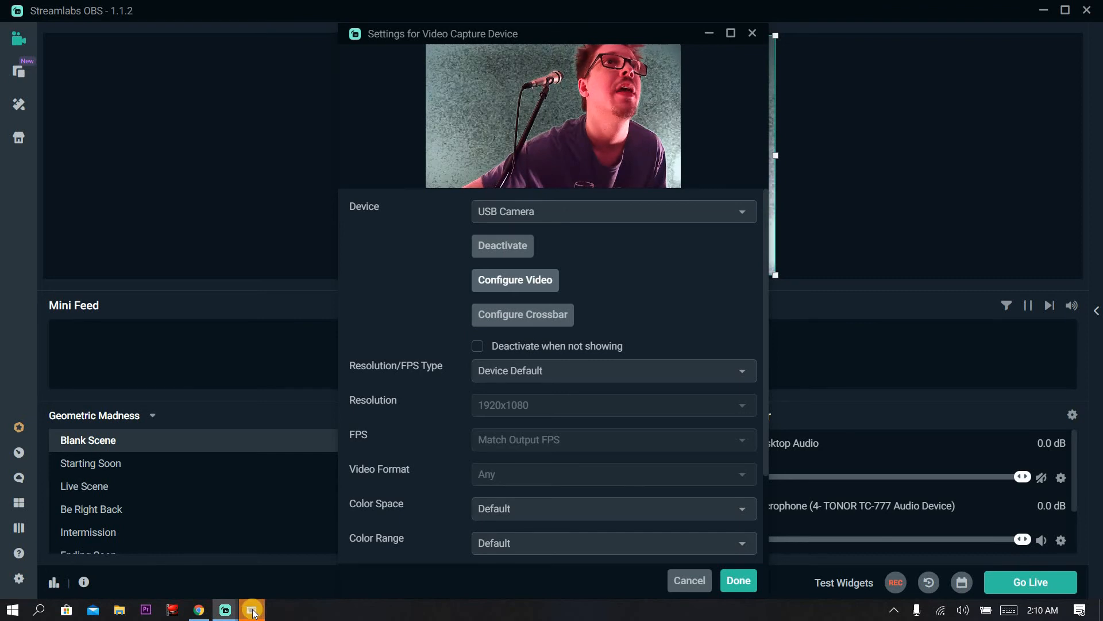
pyautogui.moveTo(253, 612)
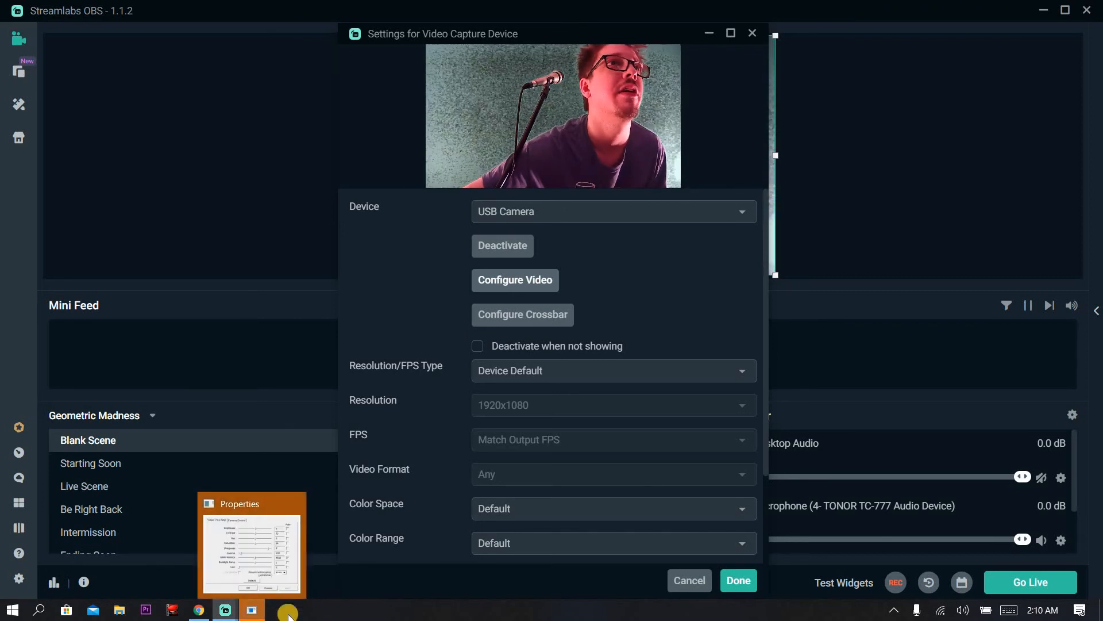
pyautogui.click(254, 612)
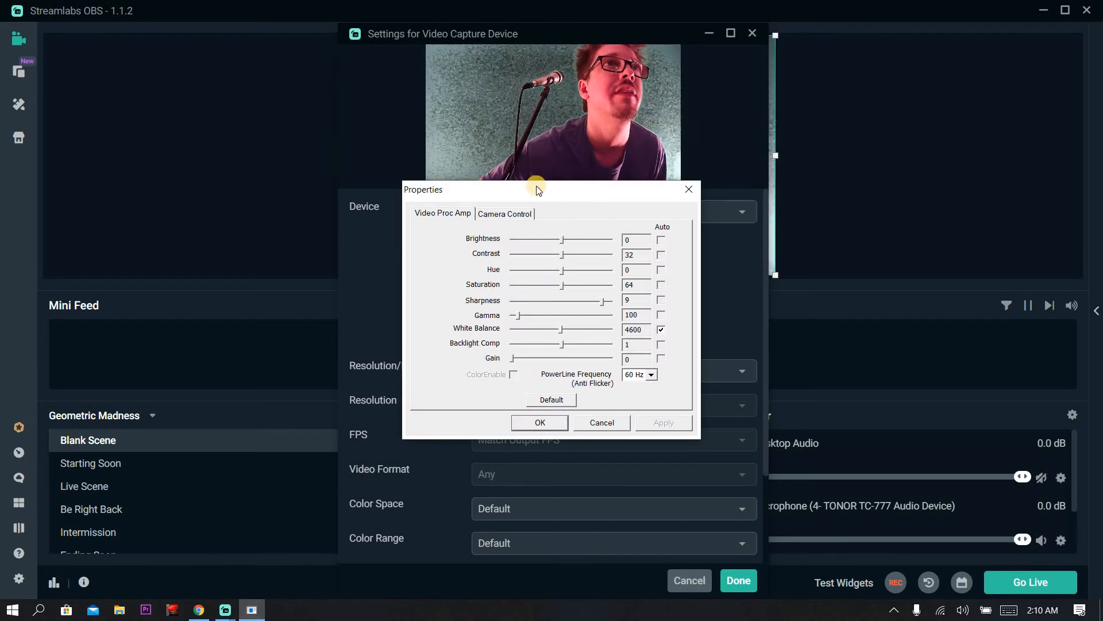
pyautogui.moveTo(629, 190); pyautogui.dragTo(744, 89)
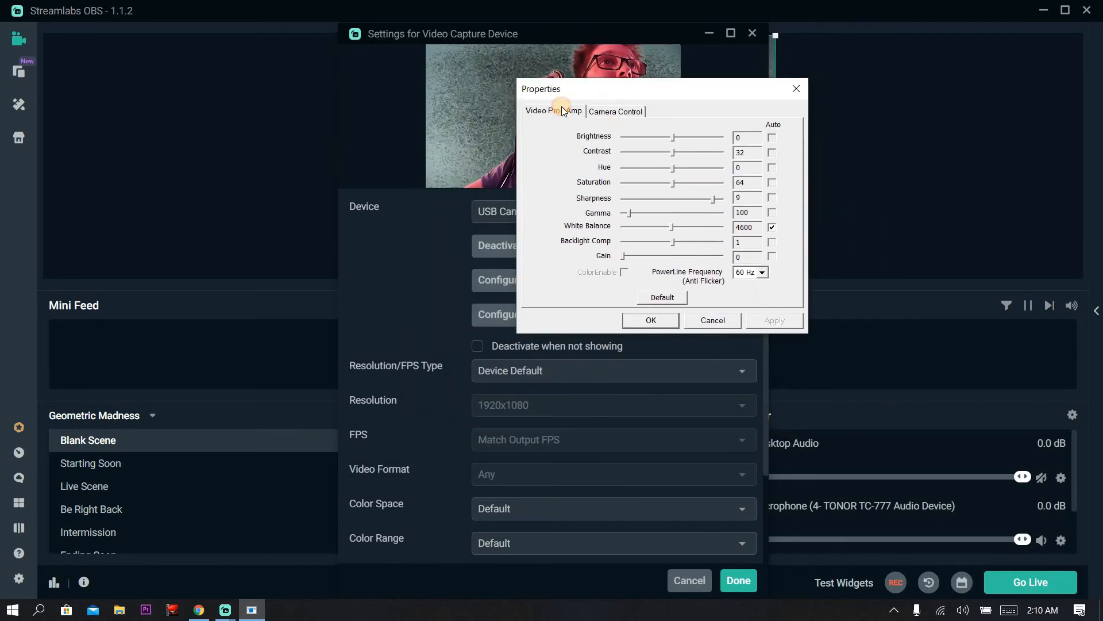
# Compare the Camera Control and Video Proc Amp settings of the USB camera, ending on Video Proc Amp.
pyautogui.click(616, 111)
pyautogui.click(574, 111)
pyautogui.click(612, 111)
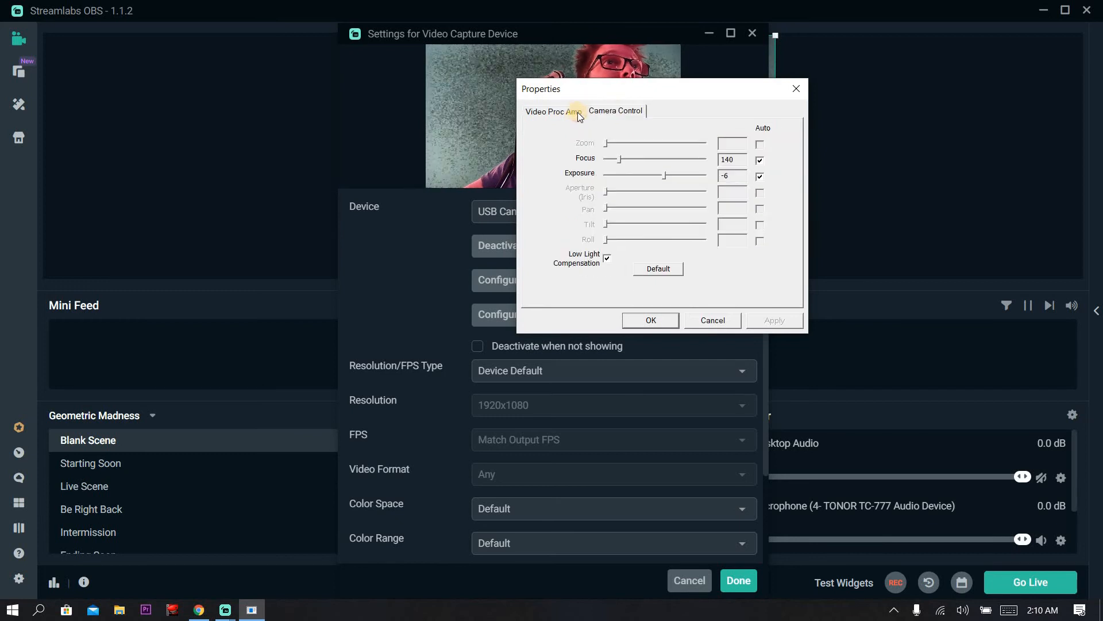
pyautogui.click(573, 110)
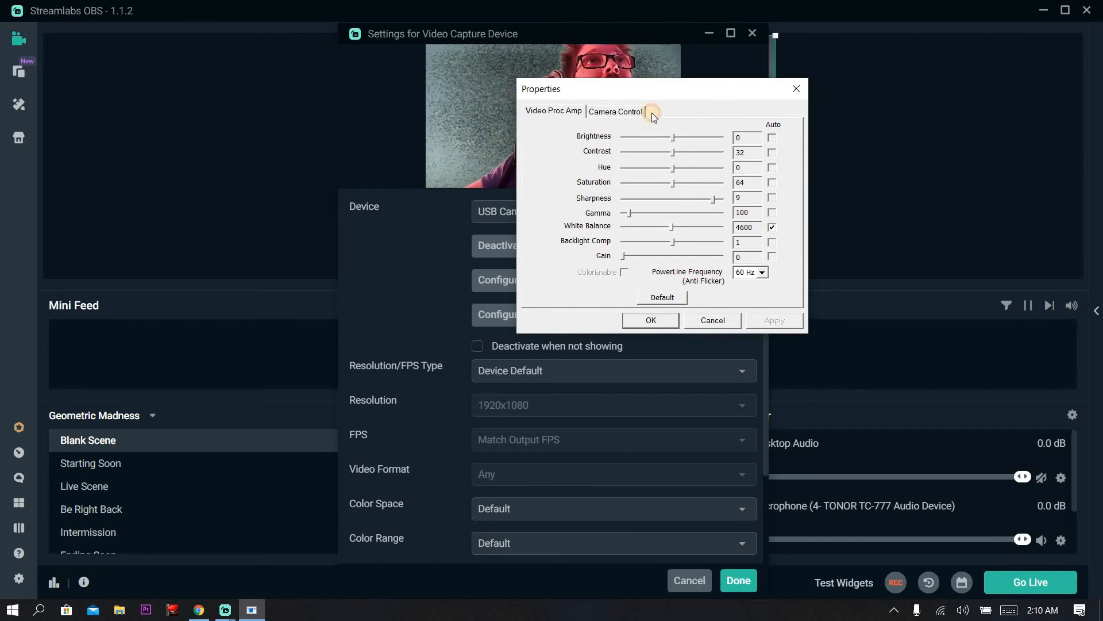
# Disable the USB camera's automatic white balance, try 6500, set White Balance to about 4395, and accept the camera and source settings.
pyautogui.moveTo(632, 91); pyautogui.dragTo(338, 202)
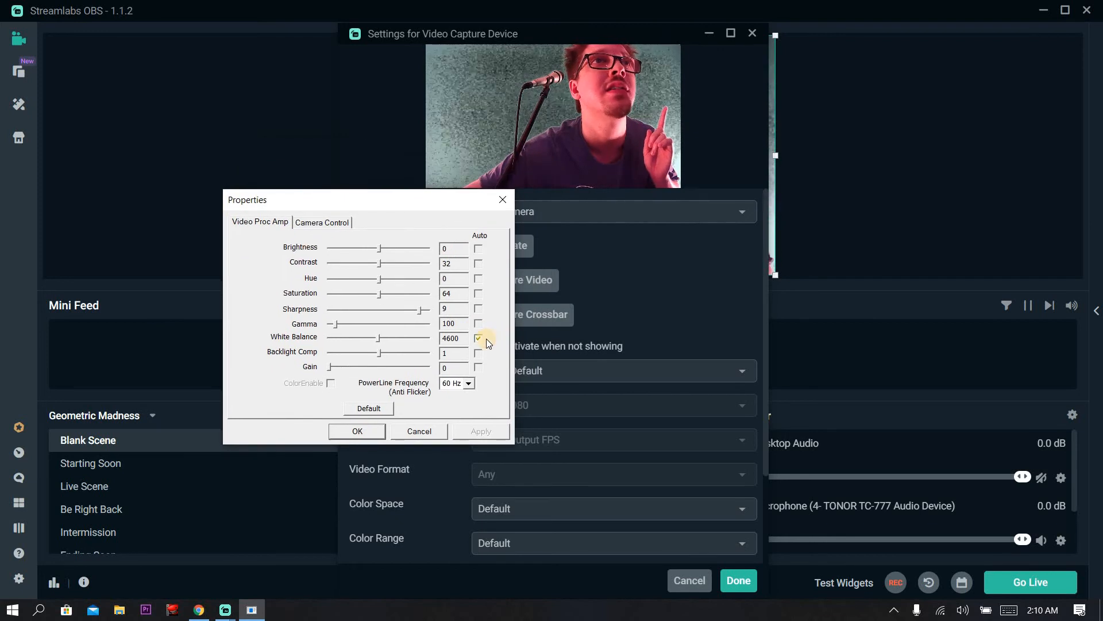
pyautogui.click(478, 339)
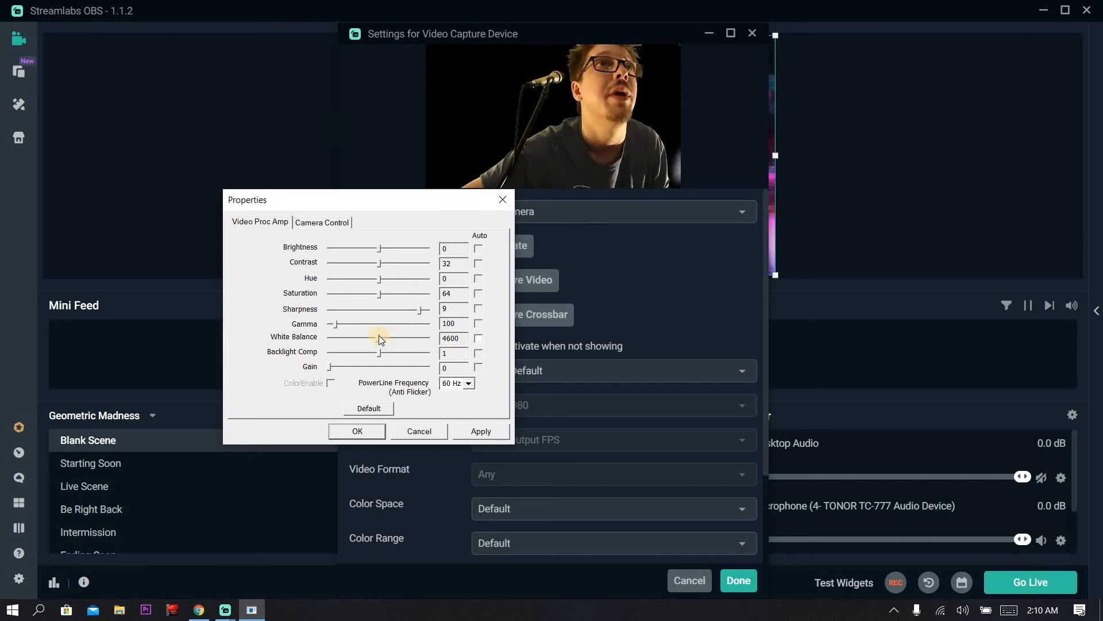
pyautogui.moveTo(378, 336); pyautogui.dragTo(461, 342)
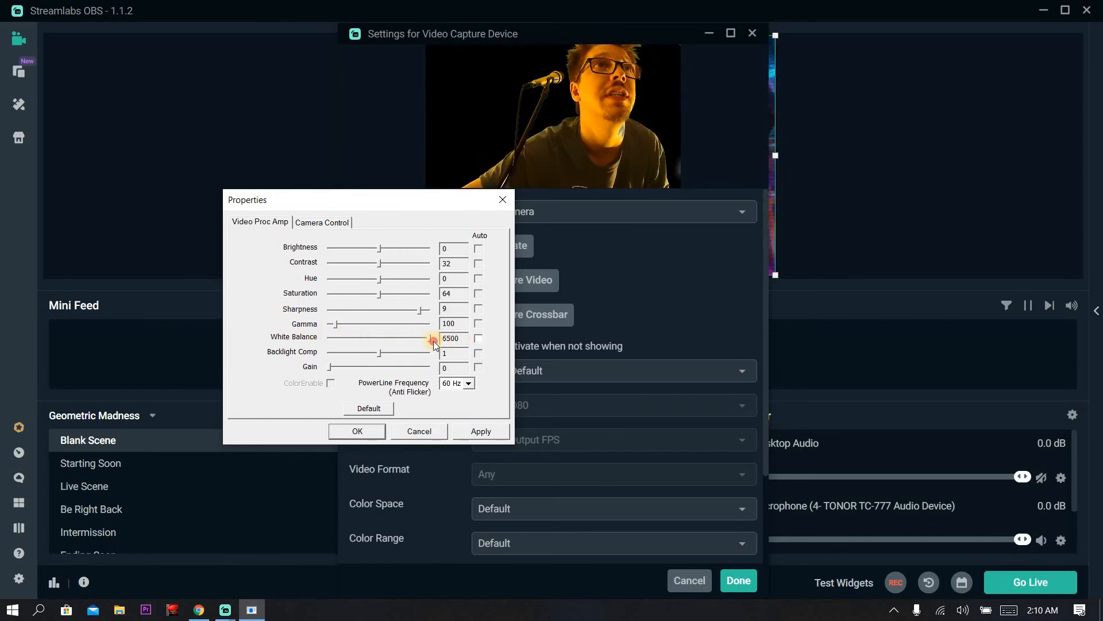
pyautogui.moveTo(400, 340); pyautogui.dragTo(371, 336)
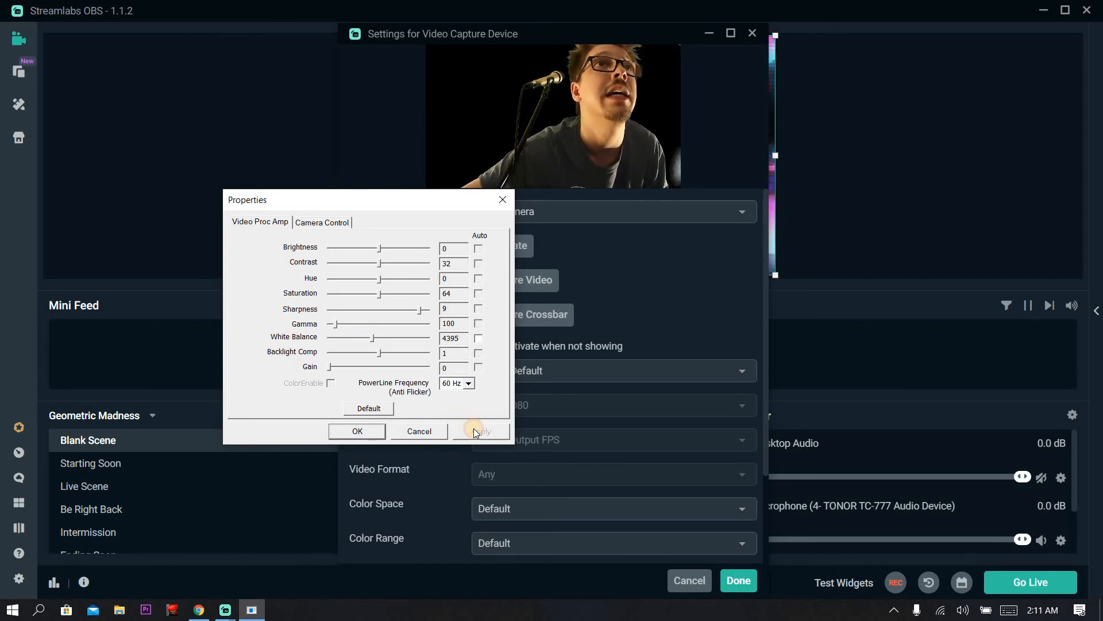
pyautogui.click(365, 431)
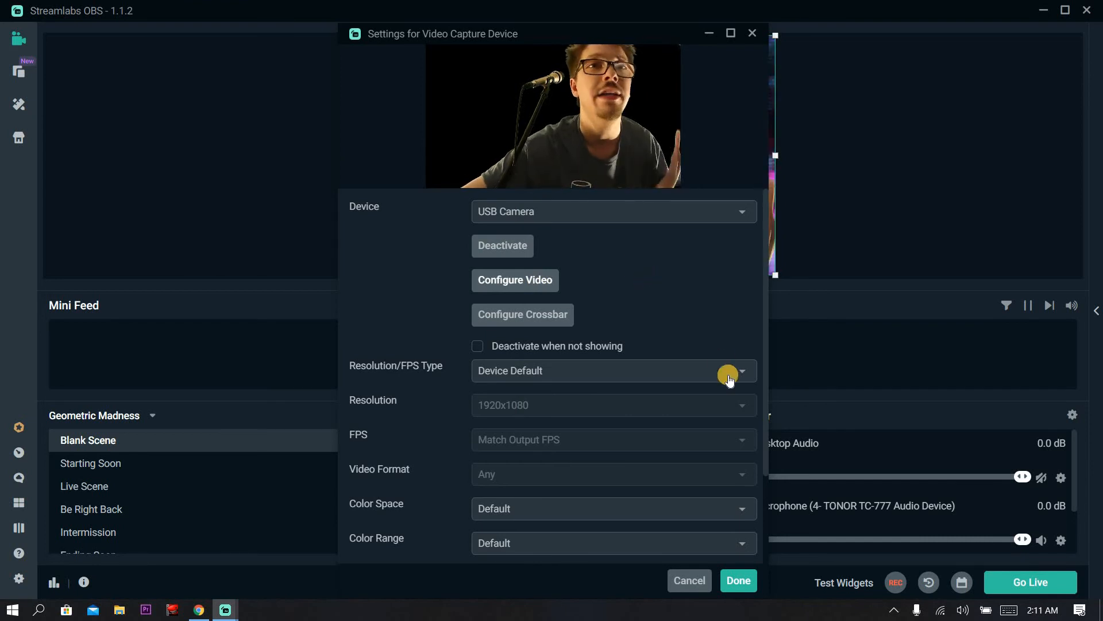
pyautogui.click(741, 581)
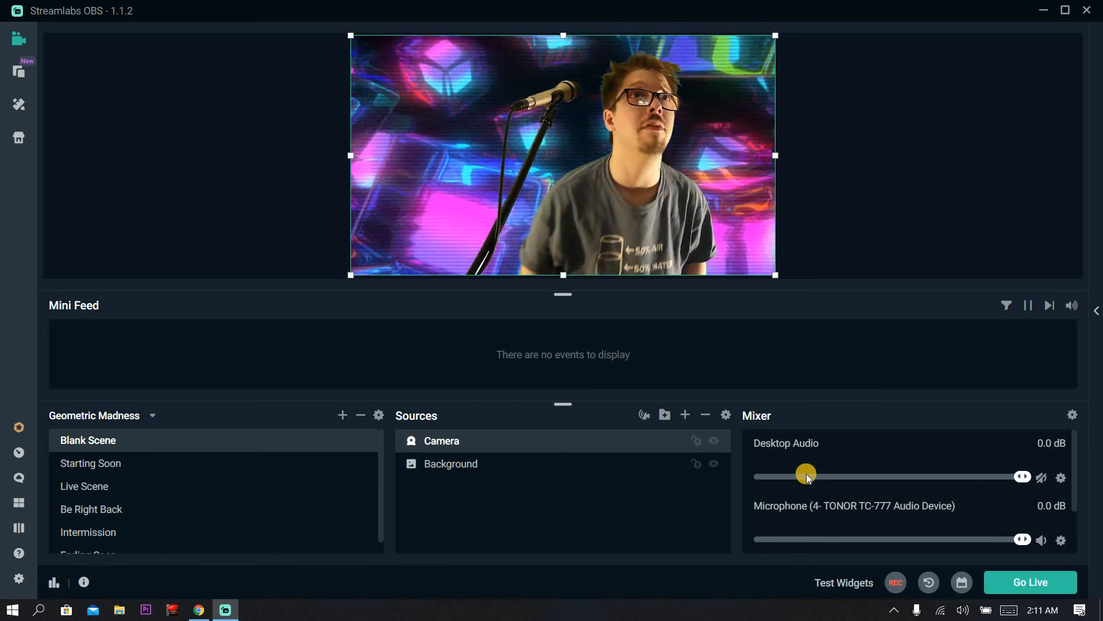